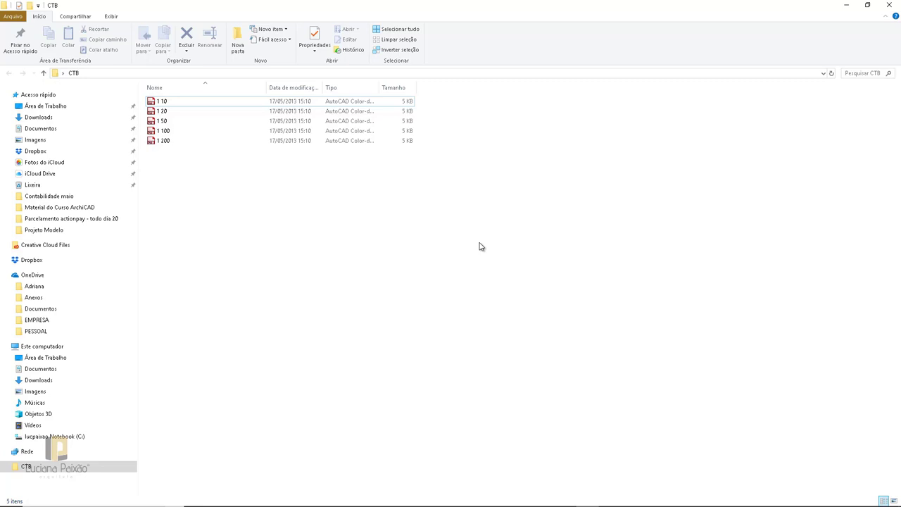
Minimise the CTB pen-table folder window to reveal the ArchiCAD ground-floor plan.
left_click(849, 7)
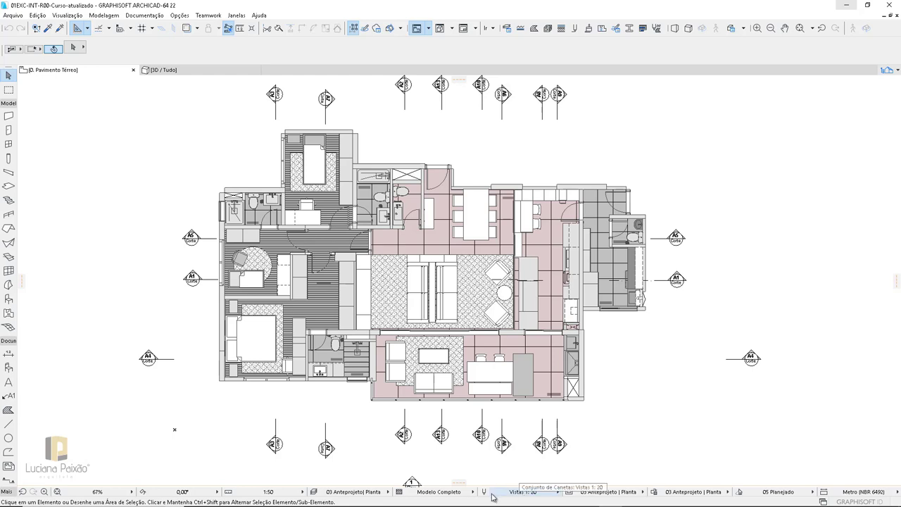
Confirm that Vistas 1:20 is the active pen set in the status bar.
left_click(517, 492)
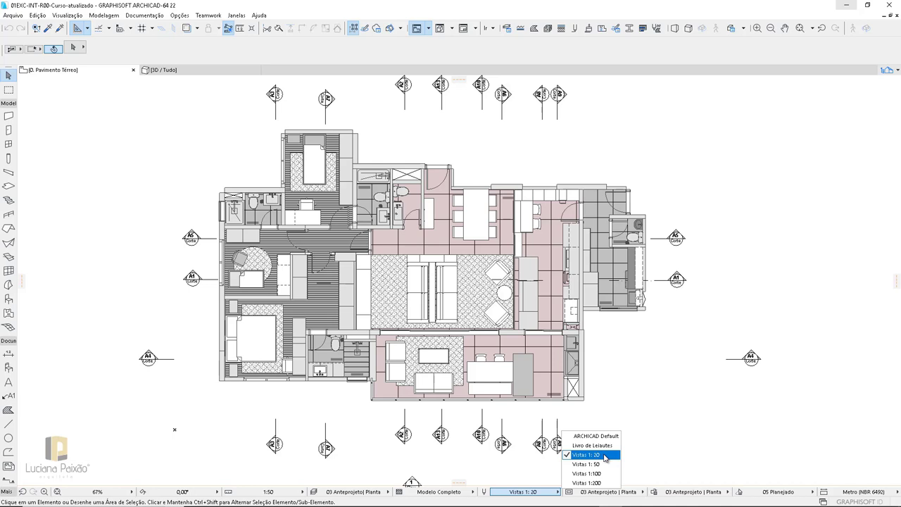
left_click(605, 458)
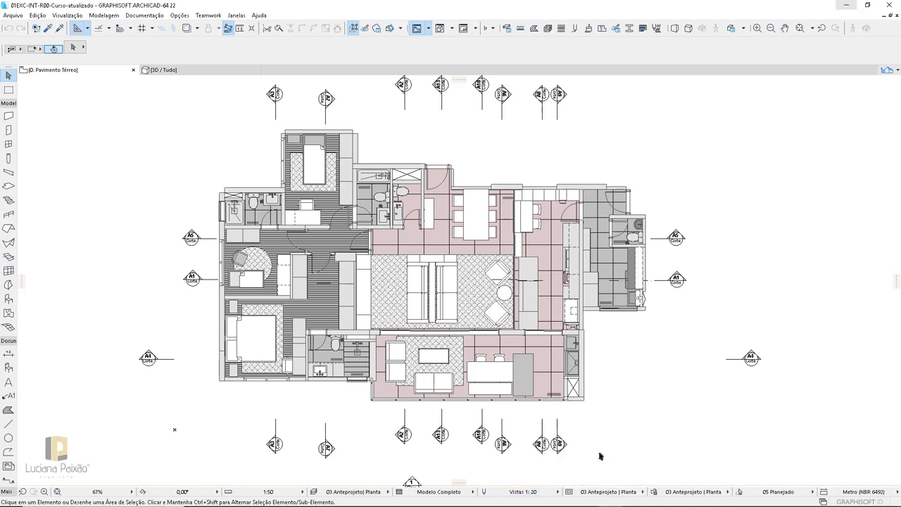
left_click(519, 493)
left_click(517, 496)
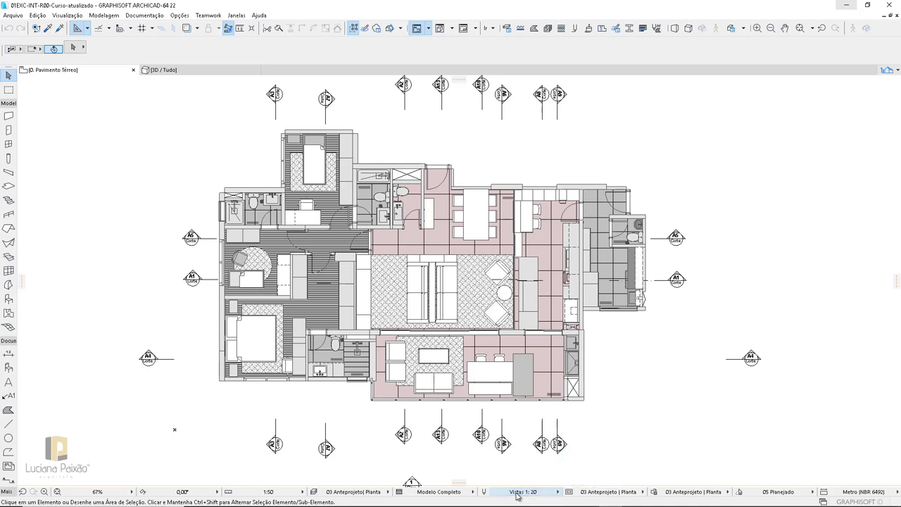
left_click(541, 495)
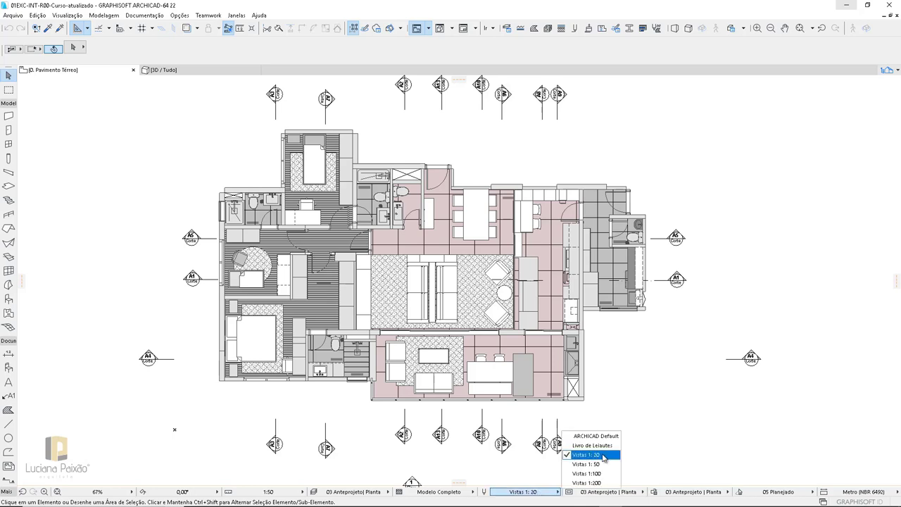
Set the plan's drawing scale to 1:20 and recheck the active pen set.
left_click(603, 458)
left_click(294, 497)
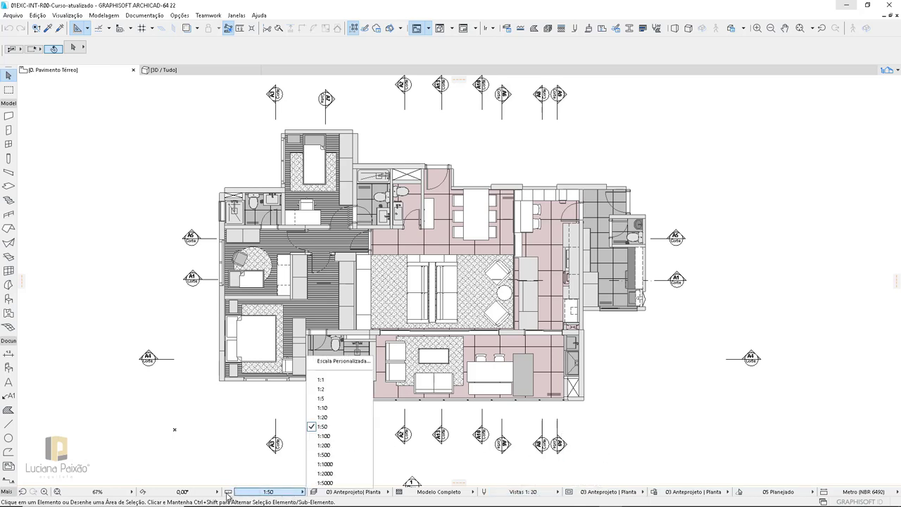
left_click(323, 417)
scroll(389, 284, "up", 5)
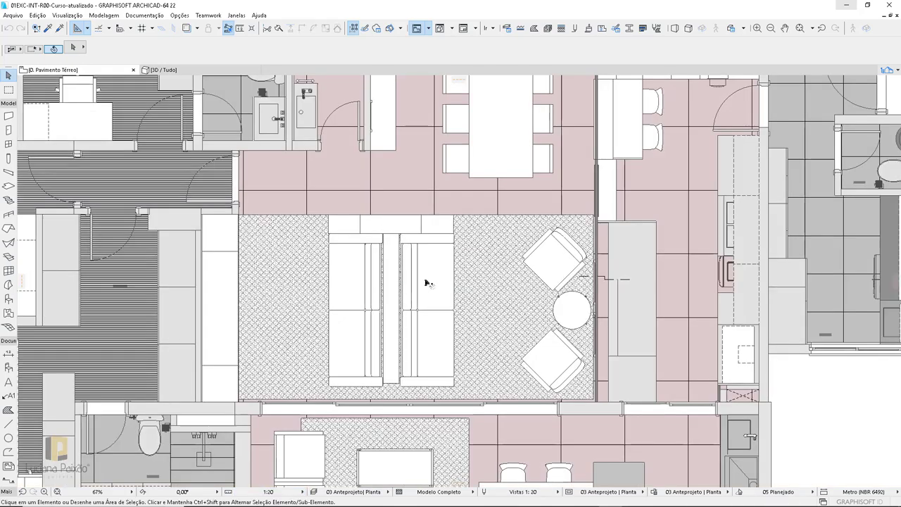
scroll(423, 281, "down", 10)
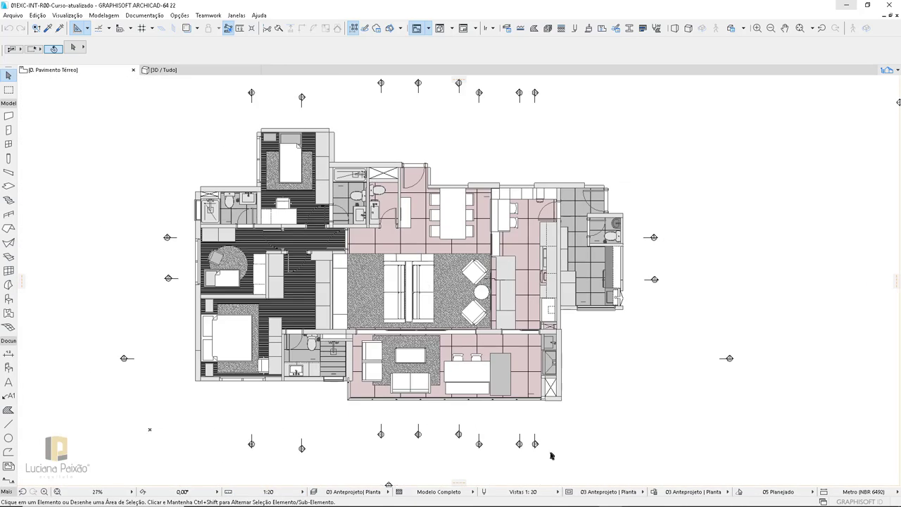
left_click(528, 492)
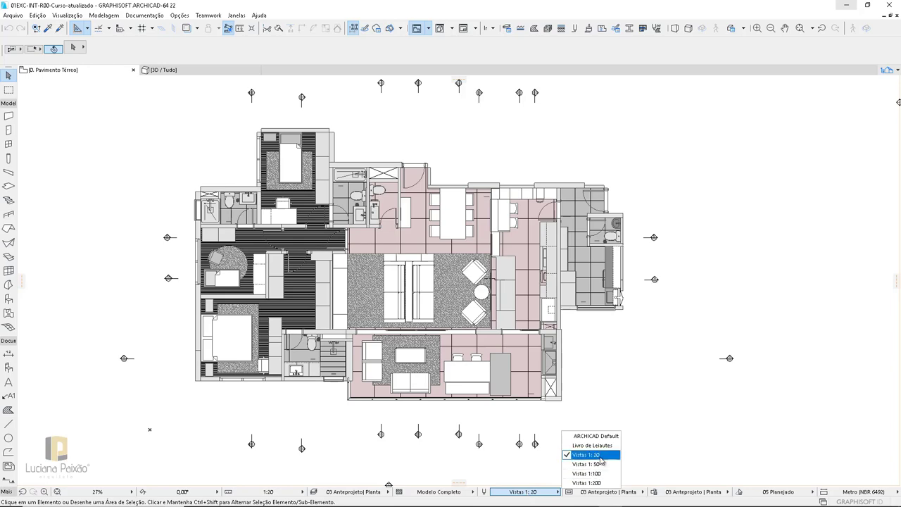
left_click(550, 415)
scroll(195, 183, "up", 1)
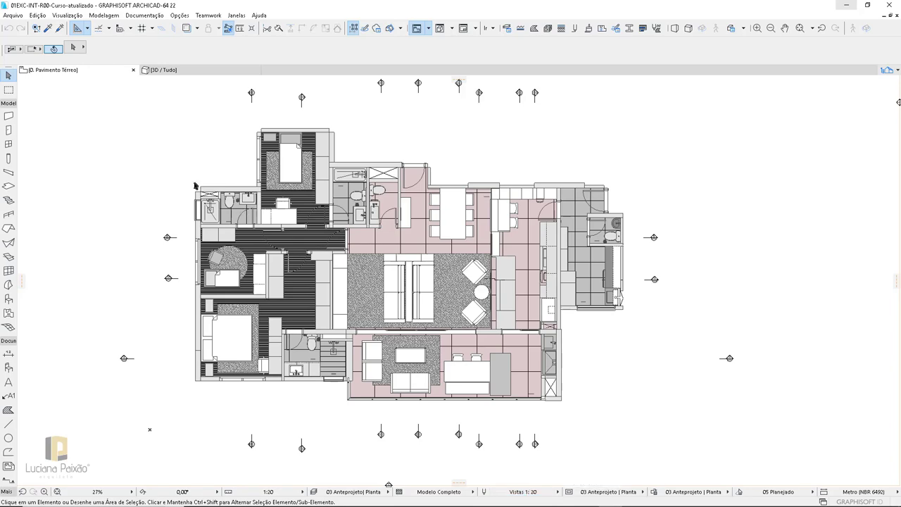
scroll(194, 183, "down", 1)
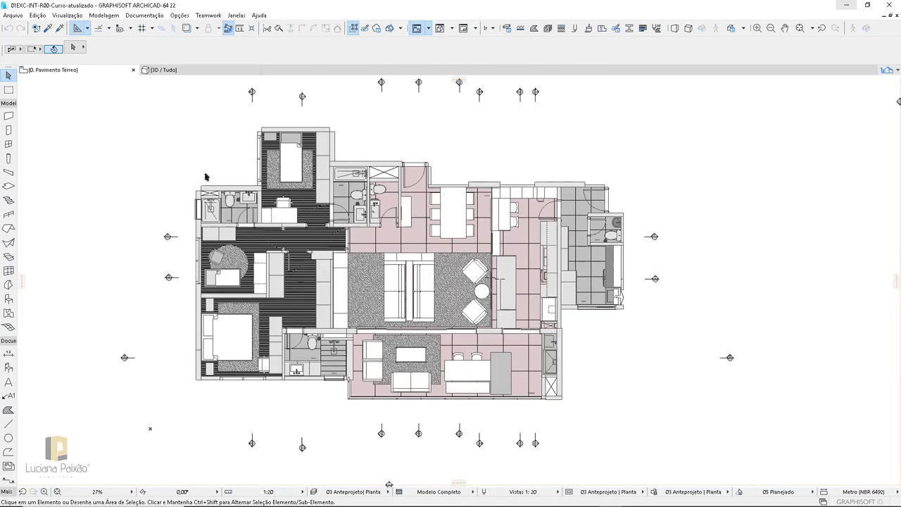
Show the Navigator panel switched to the View Map.
right_click(589, 357)
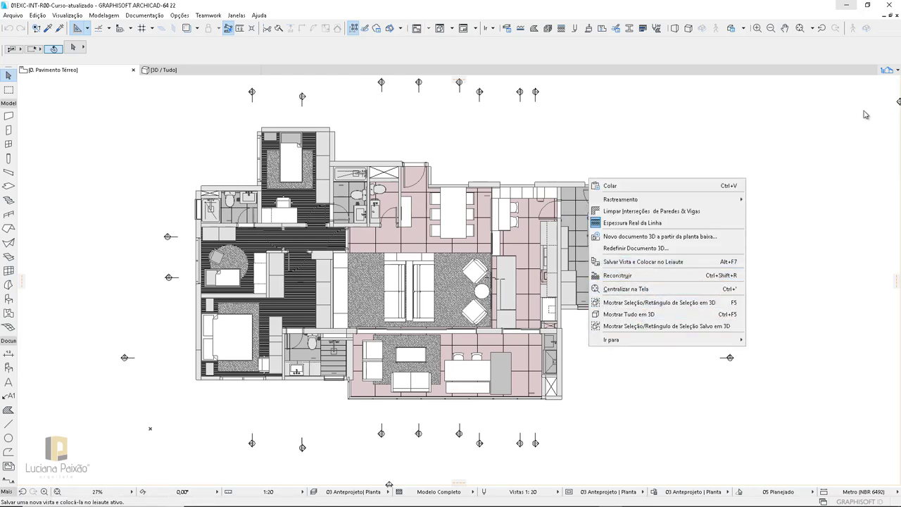
left_click(417, 29)
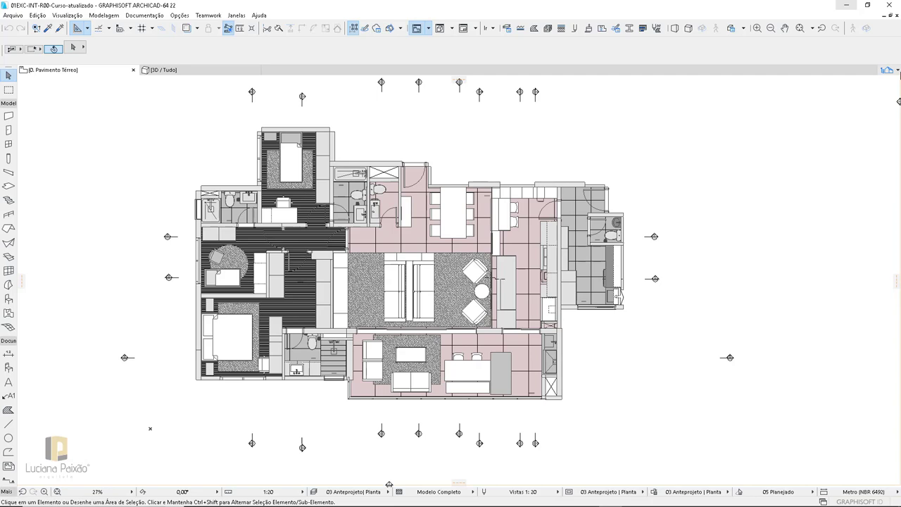
left_click(888, 70)
left_click(888, 85)
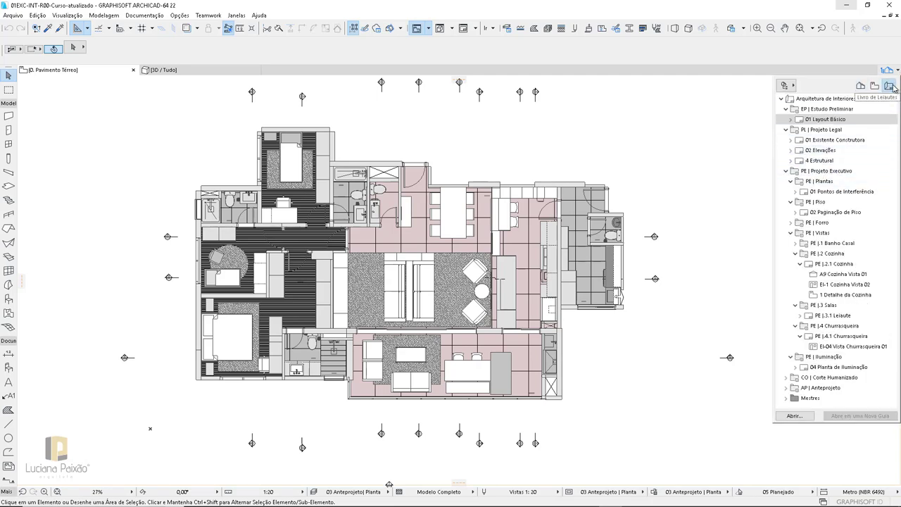
scroll(192, 145, "up", 2)
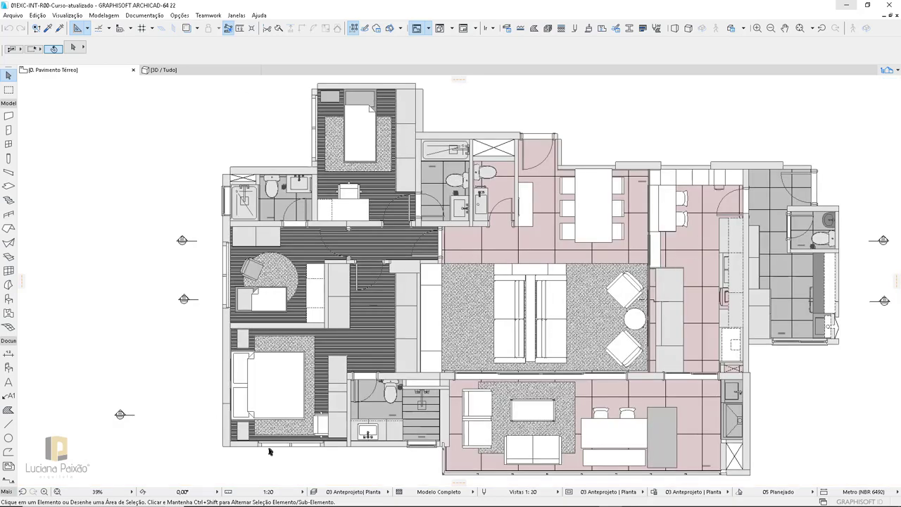
Set the plan scale to 1:50 and apply the Vistas 1:50 pen set.
left_click(269, 492)
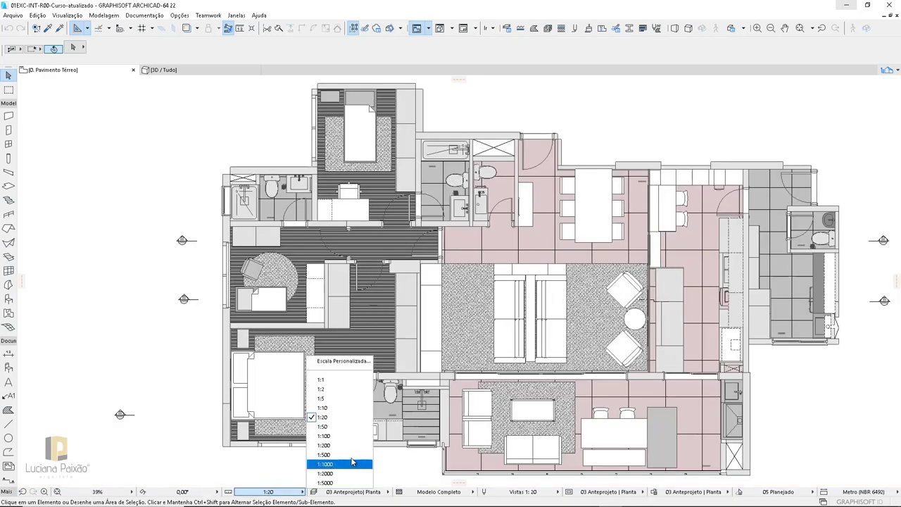
left_click(345, 426)
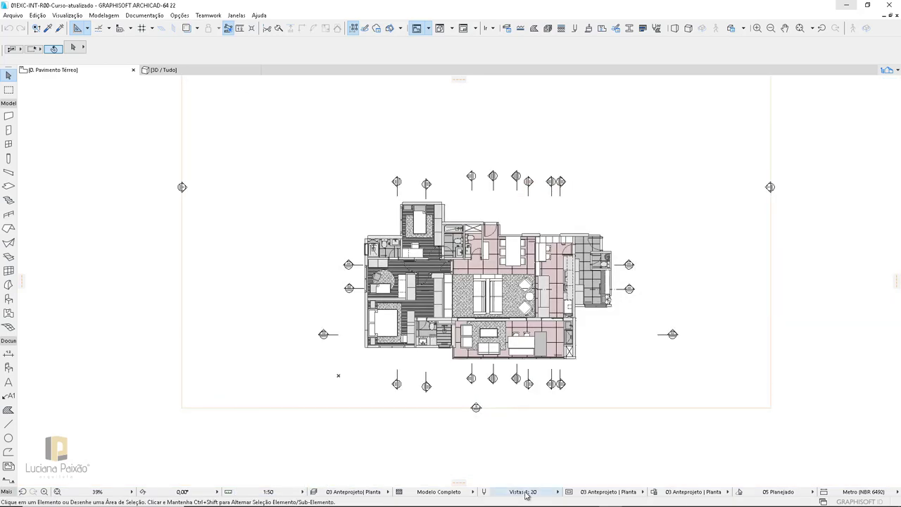
left_click(524, 494)
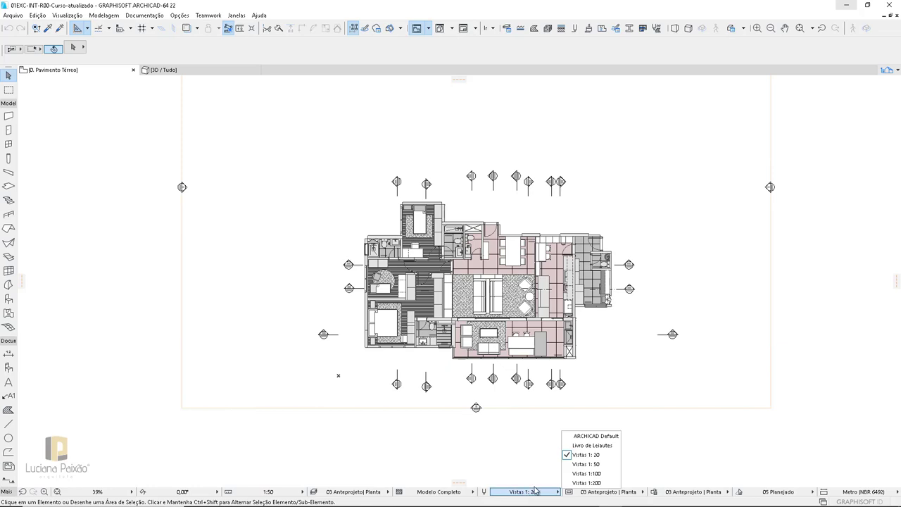
left_click(591, 465)
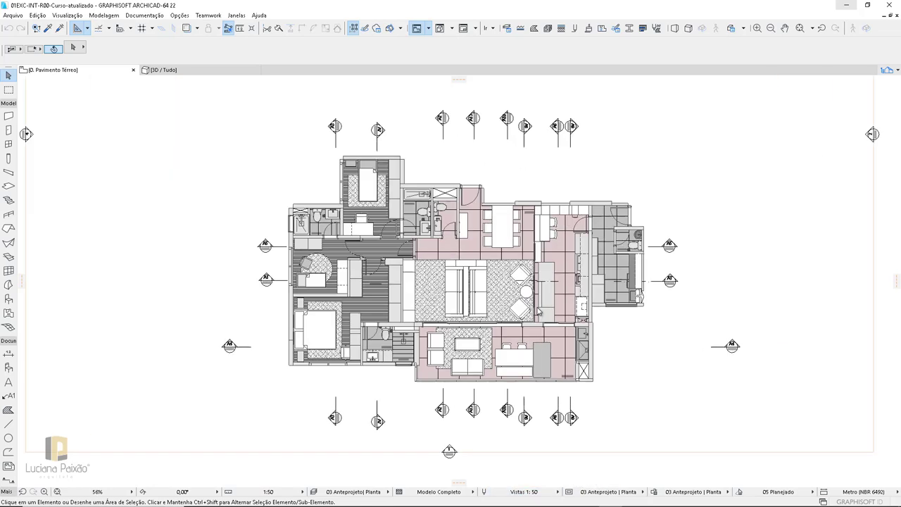
Open the Documentação menu to reach the model-view pens and colours settings.
scroll(543, 305, "up", 1)
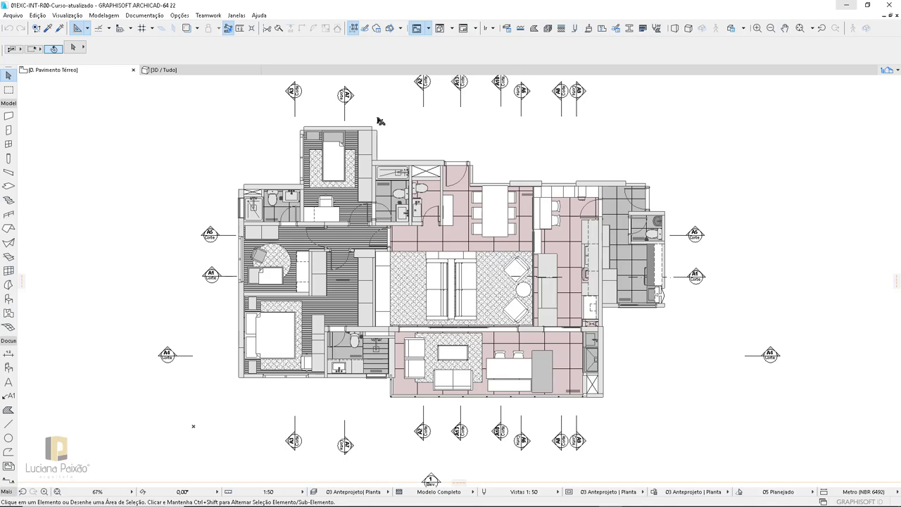
left_click(146, 14)
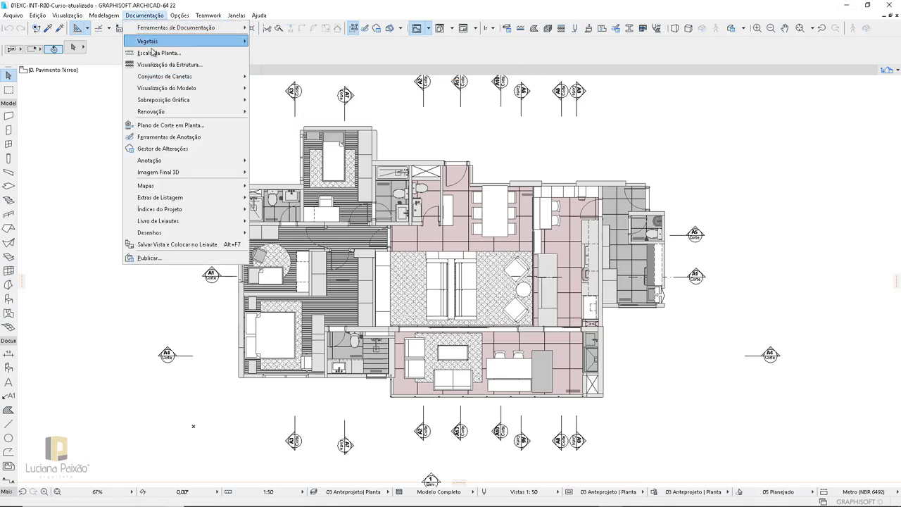
mouse_move(165, 76)
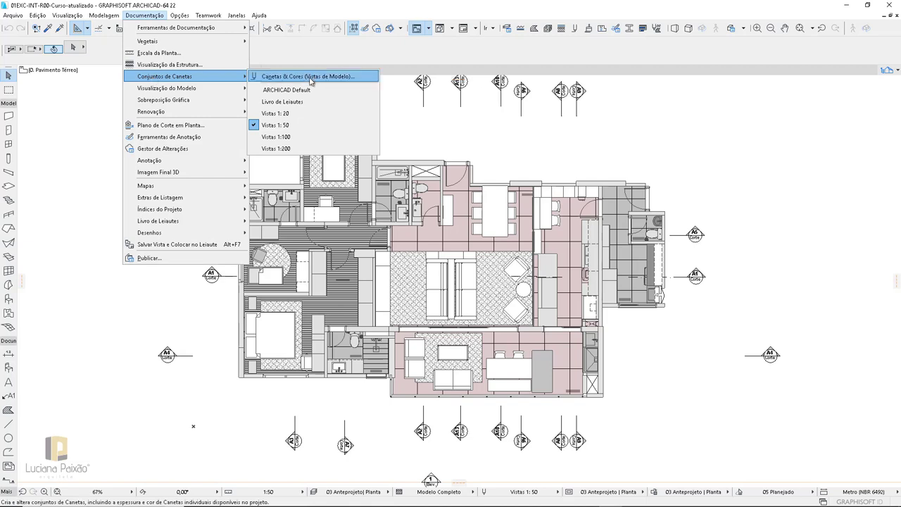
Open Pens & Colours (Model Views) and compare the Vistas 1:20, 1:50, 1:100 and 1:200 sets.
left_click(310, 78)
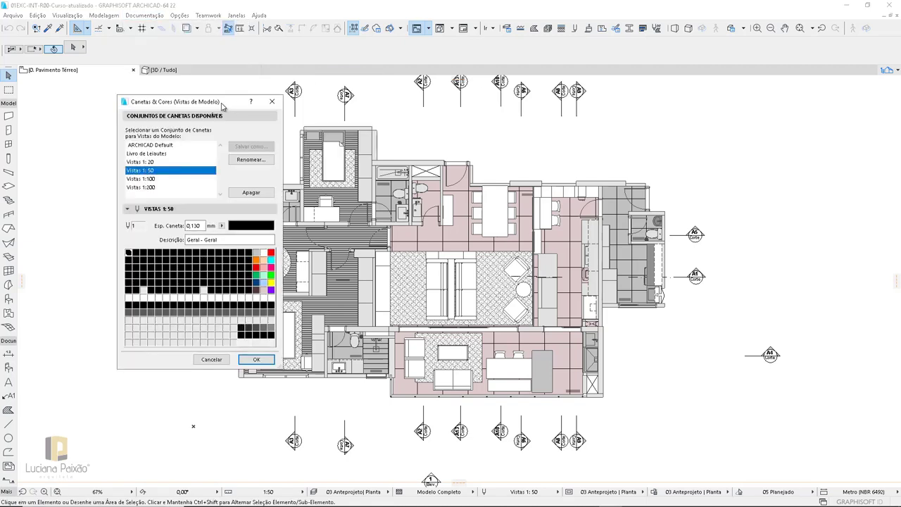
left_click(719, 196)
left_click(718, 205)
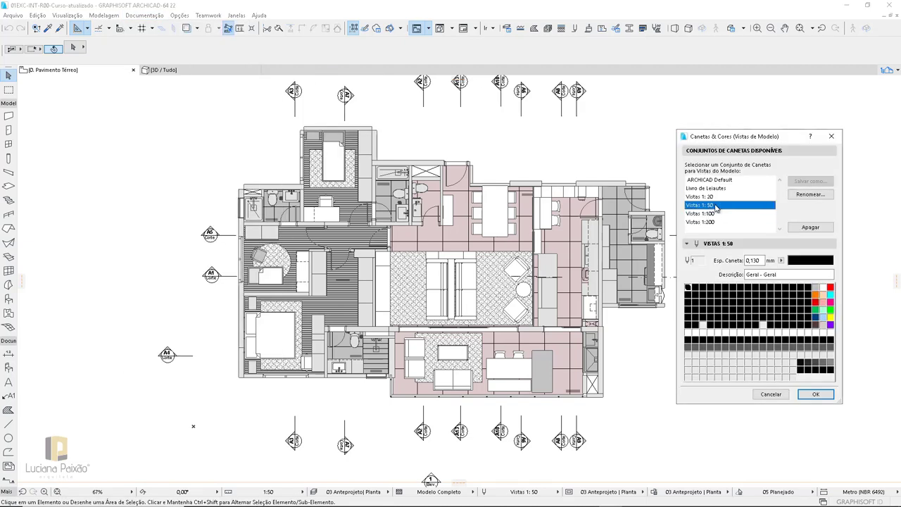
left_click(717, 213)
left_click(717, 222)
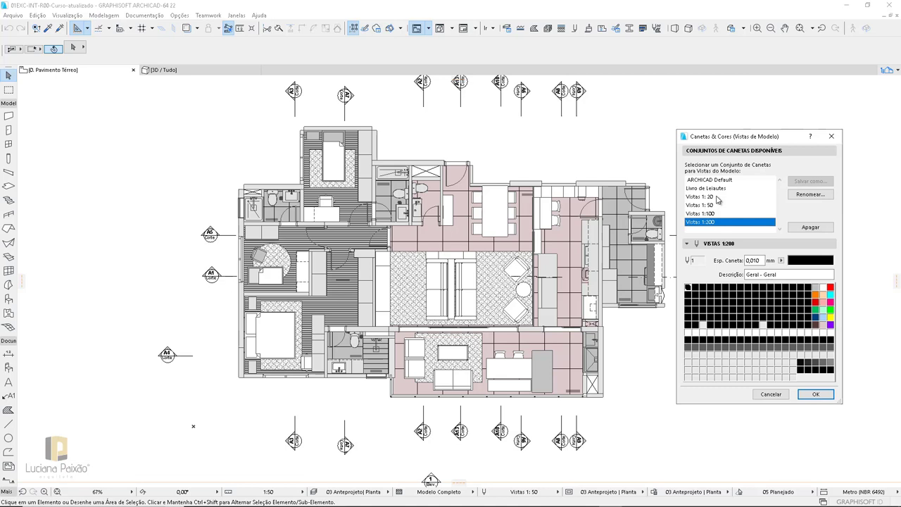
left_click(717, 197)
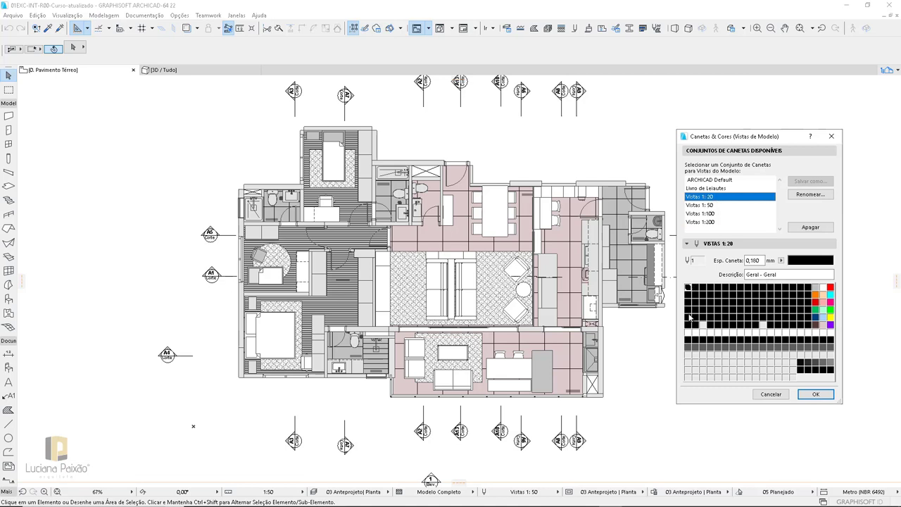
left_click(706, 205)
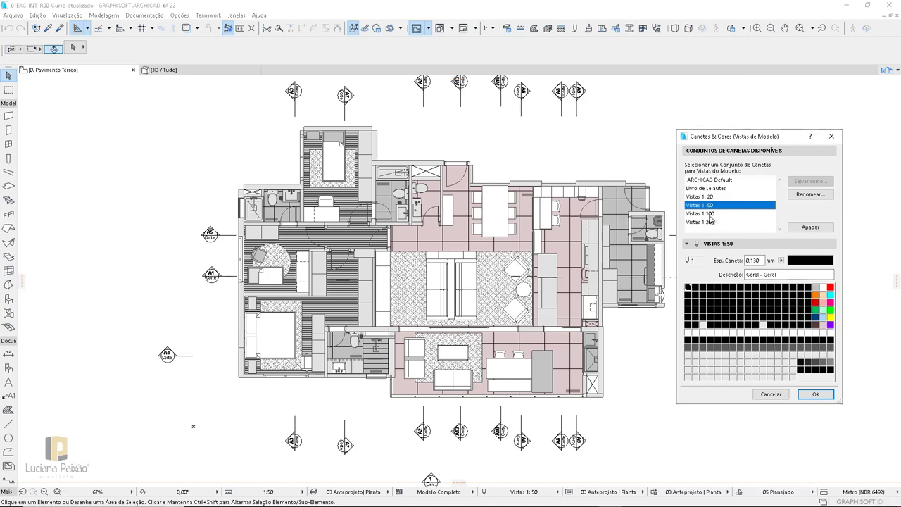
left_click(709, 214)
left_click(704, 222)
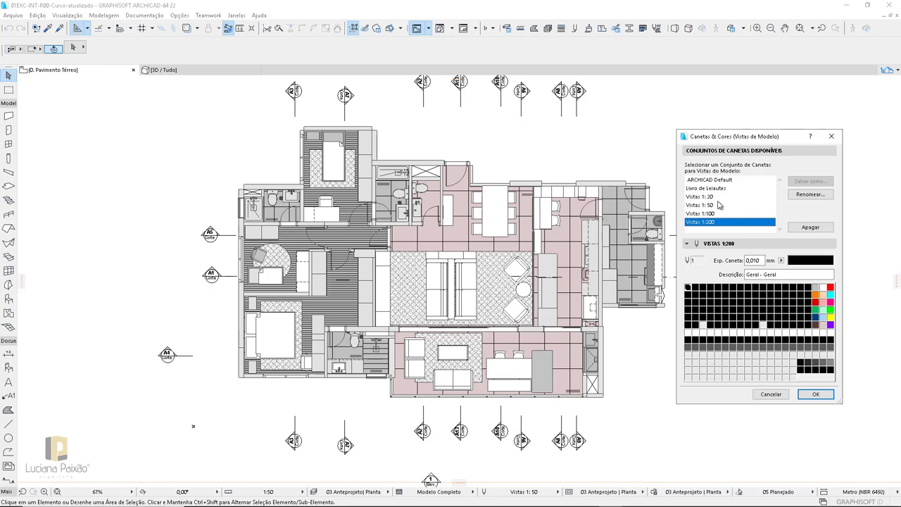
Compare Vistas 1:20, 1:100, 1:200 and ARCHICAD Default pen widths, then confirm the dialog.
left_click(713, 197)
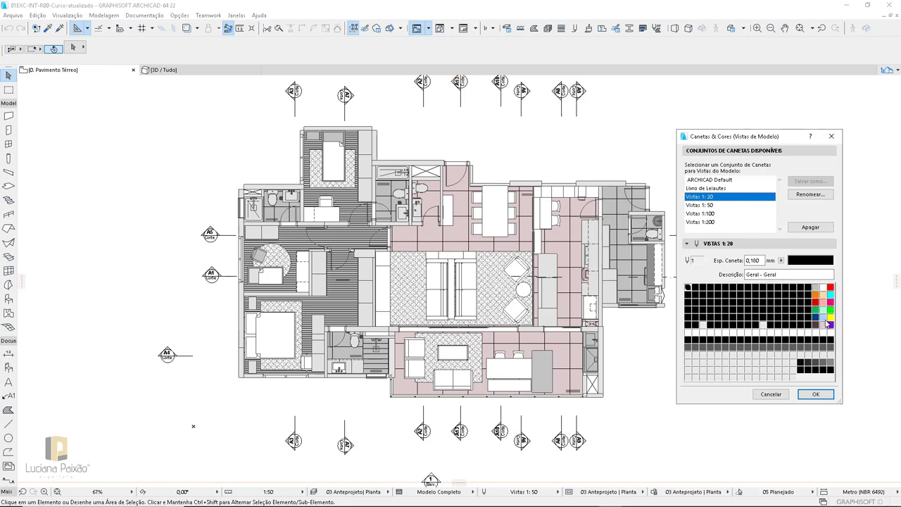
left_click(716, 205)
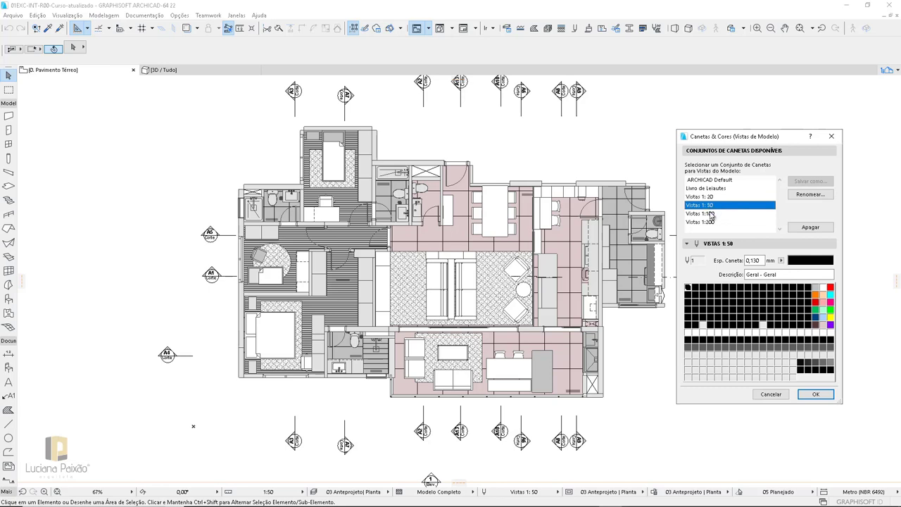
left_click(712, 213)
left_click(705, 223)
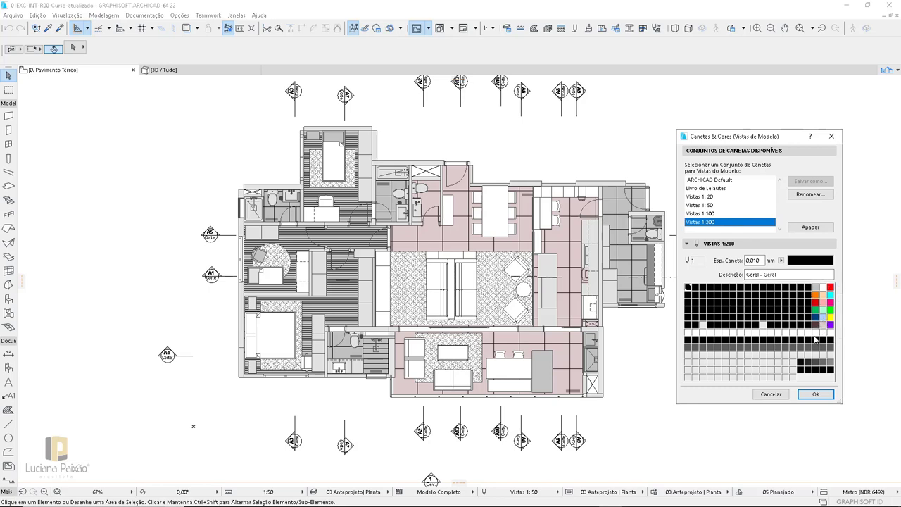
left_click(708, 180)
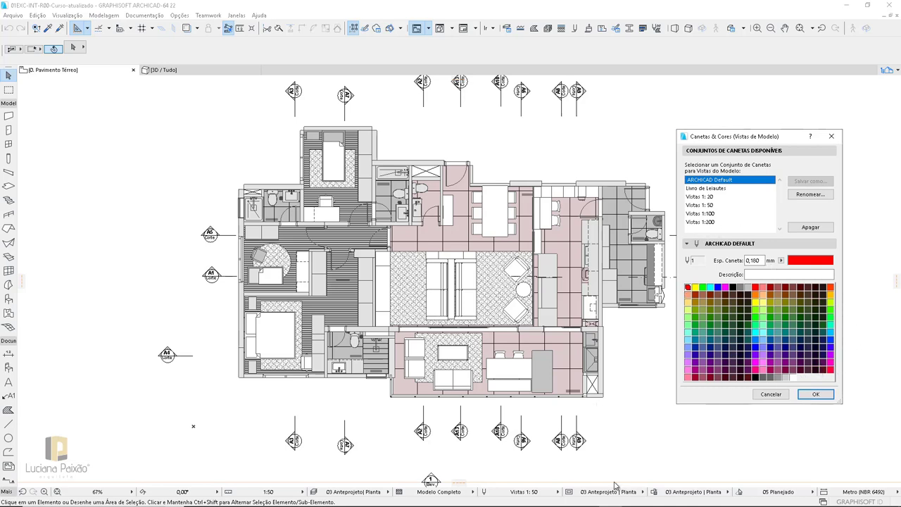
key("Return")
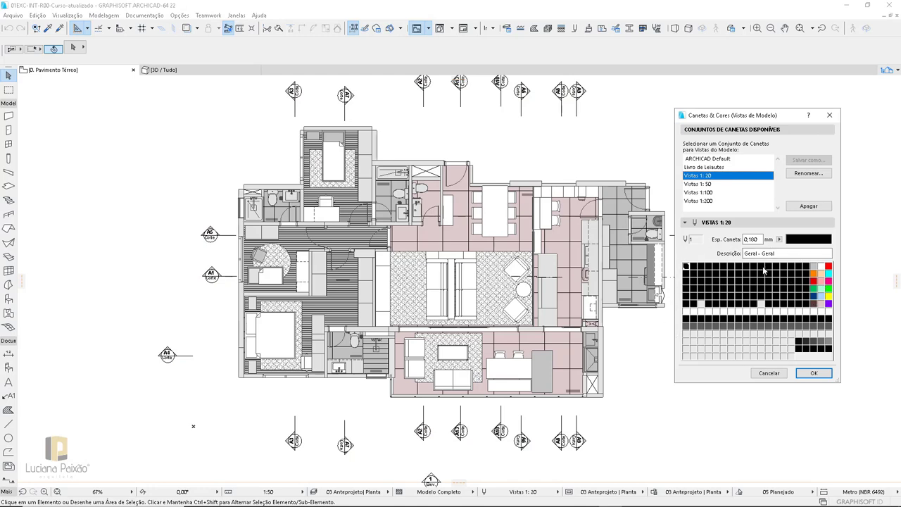
Select the Vistas 1:100 set and open pen 1's colour editor.
left_click(718, 192)
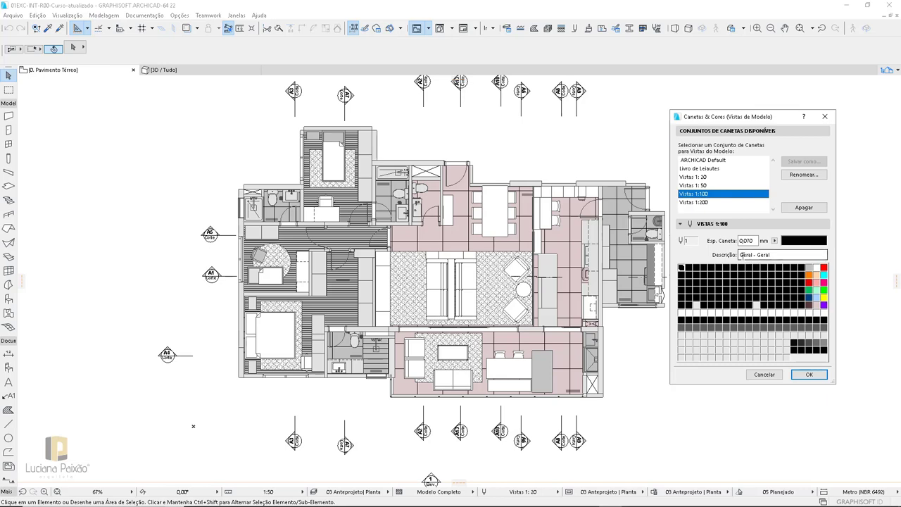
double_click(747, 241)
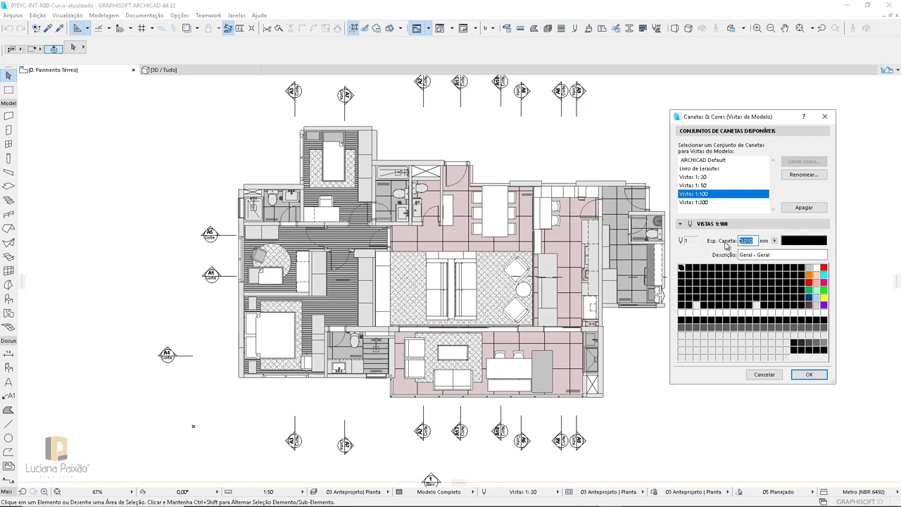
left_click(802, 244)
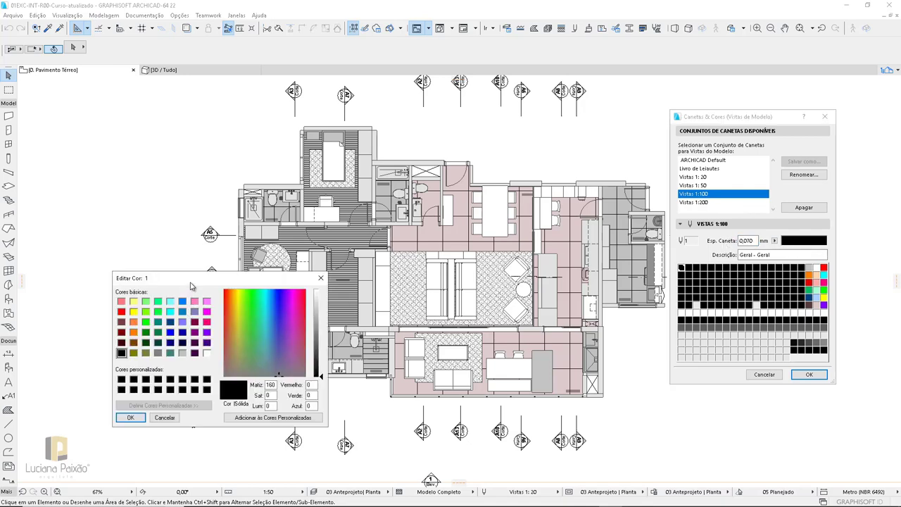
Move the Editar Cor dialog up and cancel it, leaving pen 1's colour unchanged.
left_click_drag(191, 282, 194, 245)
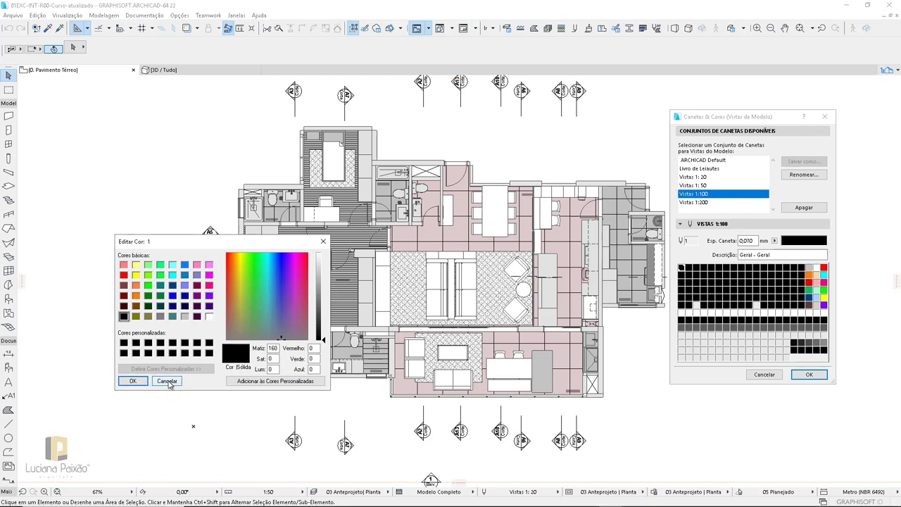
left_click(167, 383)
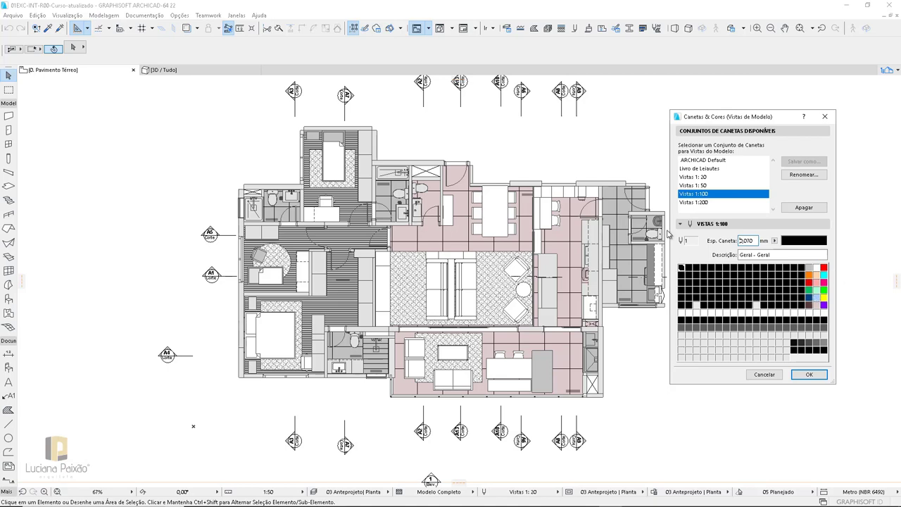
Inspect Vistas 1:100 pens 1, 2, 4, 5 and 240 for width and description.
double_click(756, 240)
left_click(692, 270)
left_click(698, 270)
left_click(706, 270)
left_click(712, 268)
left_click(824, 350)
left_click(682, 268)
Step through Vistas 1:100 pens 2 to 20, reading each 'Geral' pen's description.
left_click(689, 268)
left_click(697, 269)
left_click(705, 269)
left_click(712, 269)
left_click(720, 269)
left_click(727, 268)
left_click(734, 269)
left_click(740, 269)
left_click(748, 269)
left_click(756, 269)
left_click(764, 269)
left_click(772, 269)
left_click(779, 269)
left_click(786, 269)
left_click(794, 269)
left_click(802, 269)
left_click(809, 269)
left_click(817, 269)
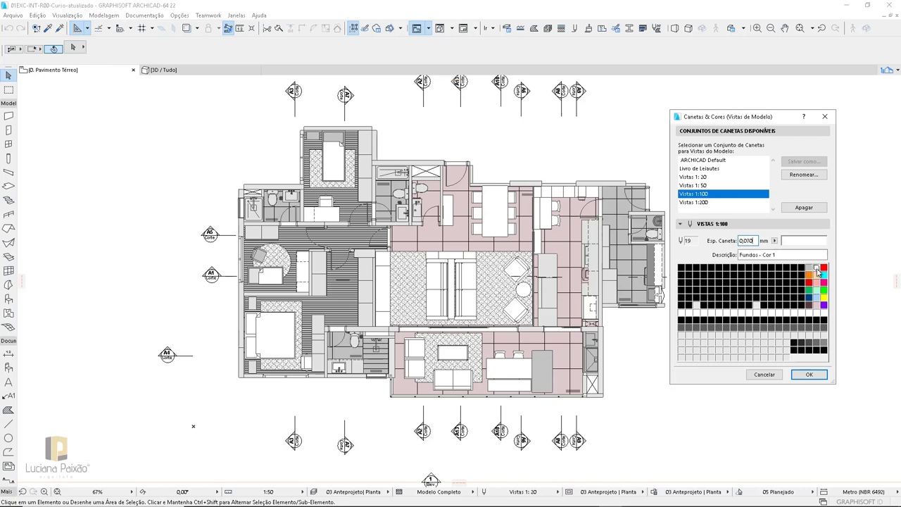
left_click(825, 269)
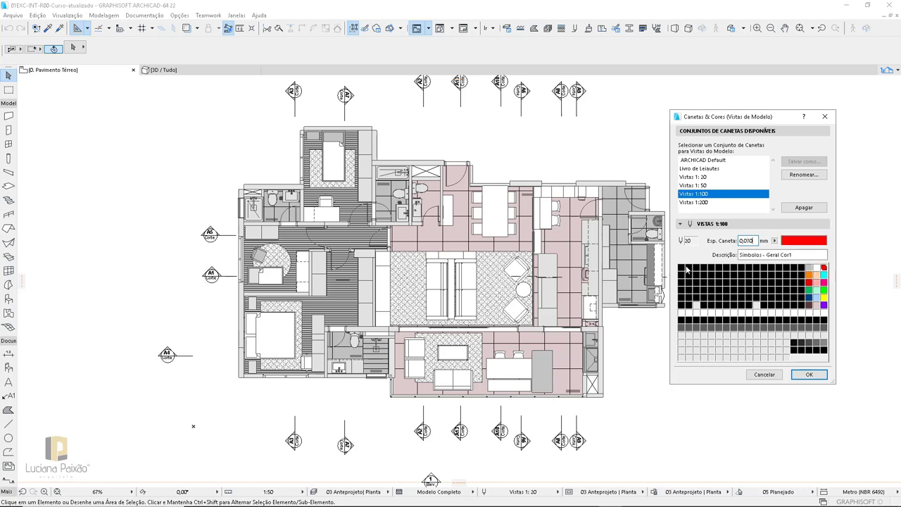
Check pens 21, 41, 61 and 81 for cut, symbol and contour widths.
left_click(692, 268)
left_click(682, 268)
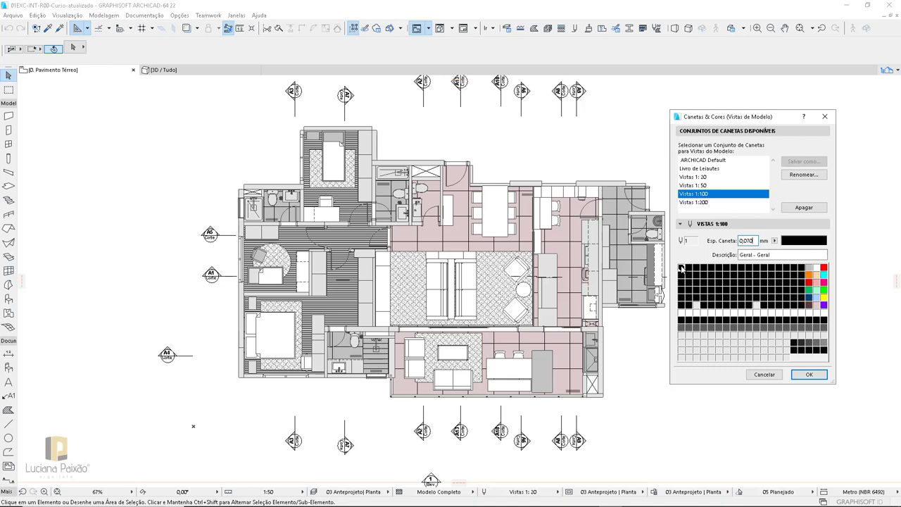
left_click(682, 276)
left_click(681, 283)
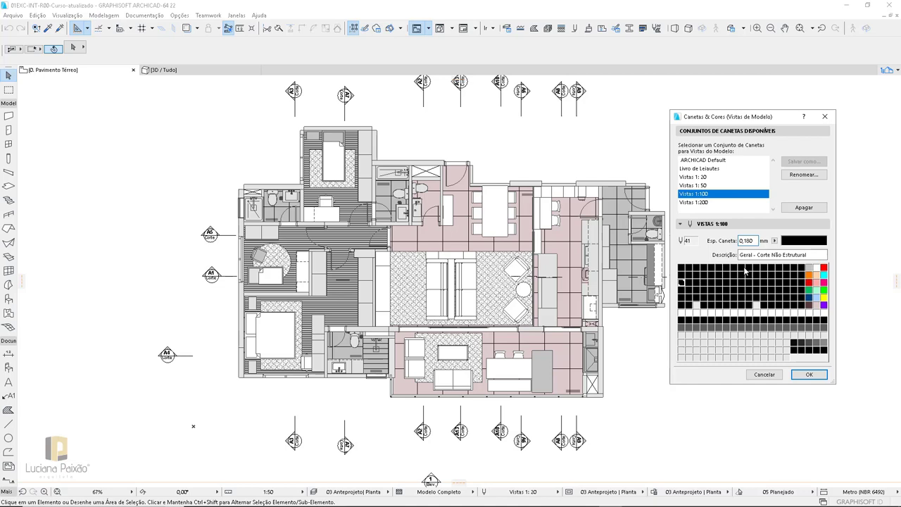
left_click(682, 290)
left_click(681, 299)
left_click(682, 270)
Inspect the 2D-element pens 22, 42, 62, 82, 102 and 122.
left_click(689, 268)
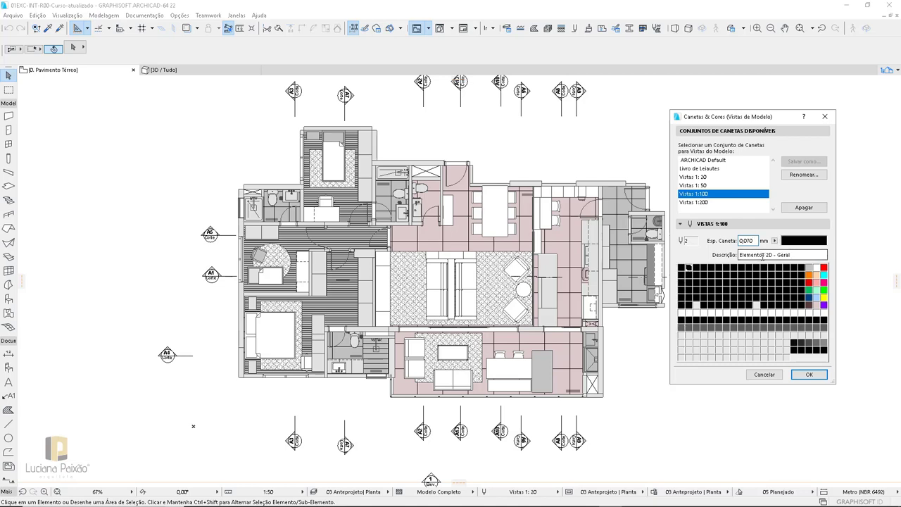
left_click(695, 269)
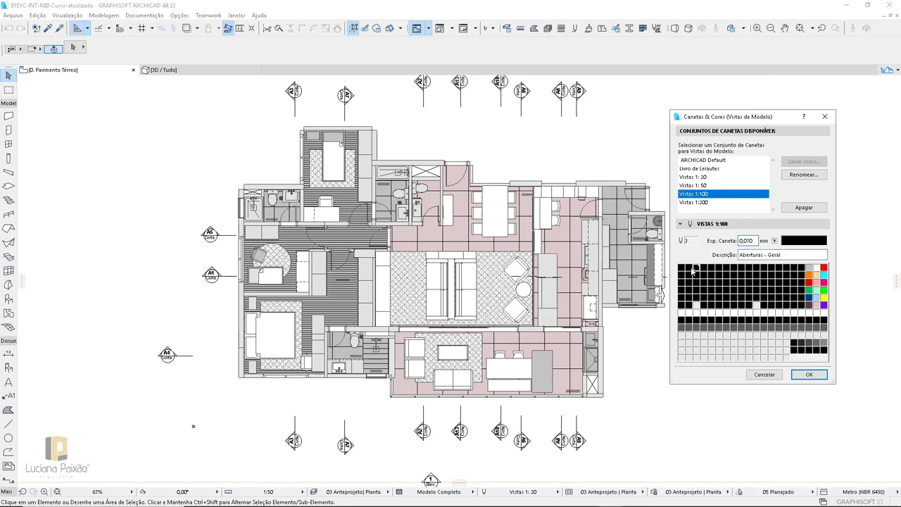
left_click(690, 270)
left_click(689, 275)
left_click(689, 283)
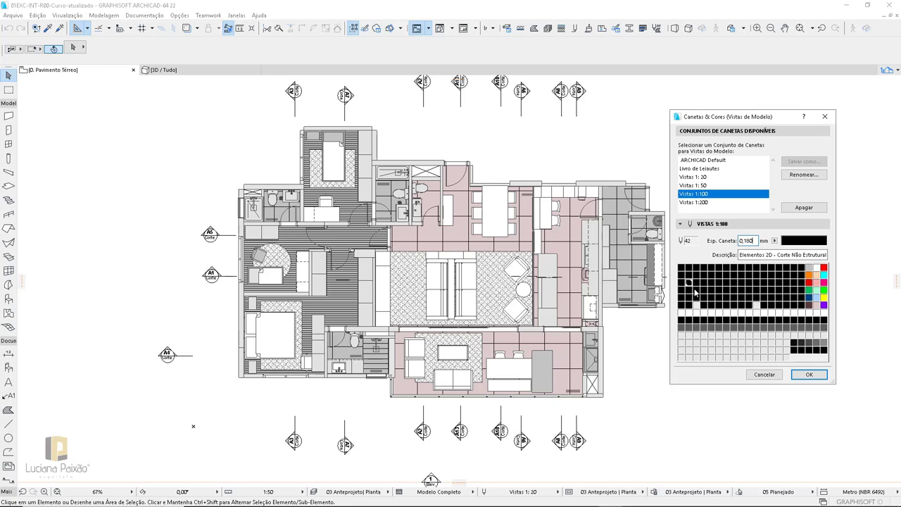
left_click(689, 291)
left_click(690, 299)
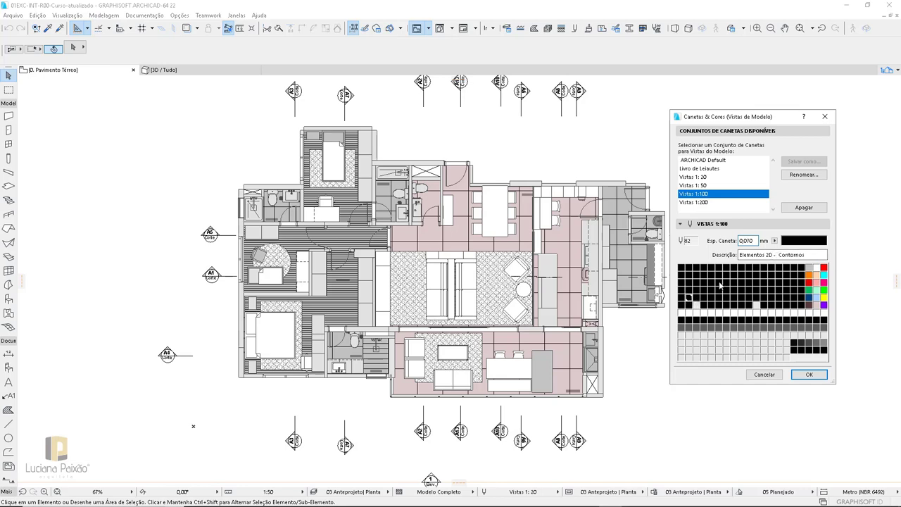
left_click(689, 306)
left_click(689, 313)
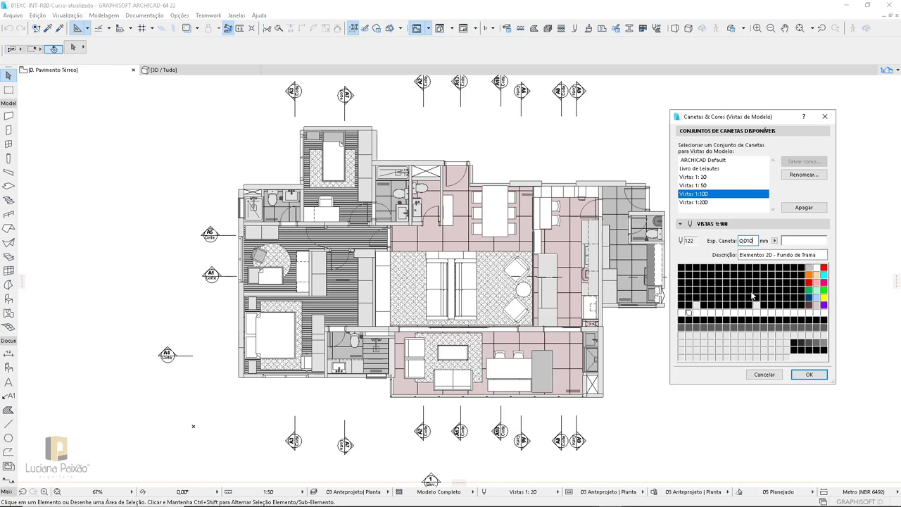
left_click(689, 306)
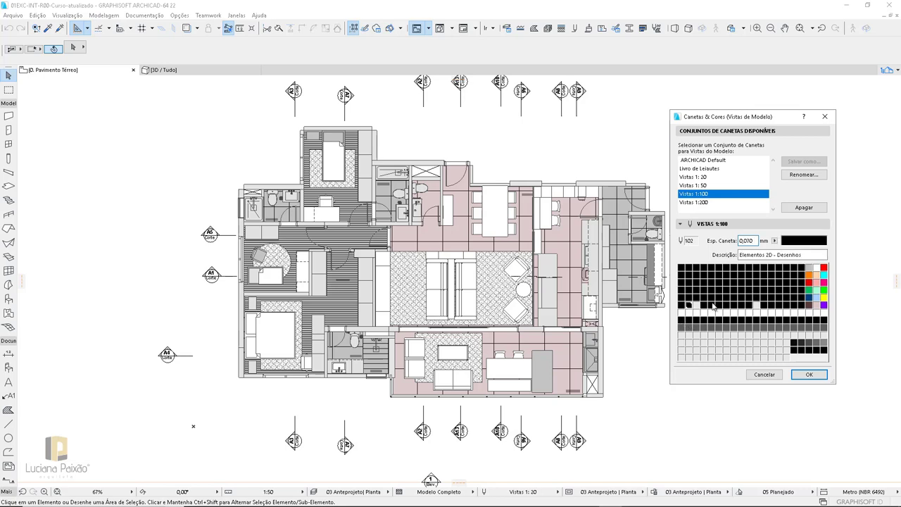
Check pens 23, 84, 50, 28, 108 and 8, then show the Vistas 1:200 set.
left_click(698, 275)
left_click(705, 267)
left_click(704, 297)
left_click(688, 283)
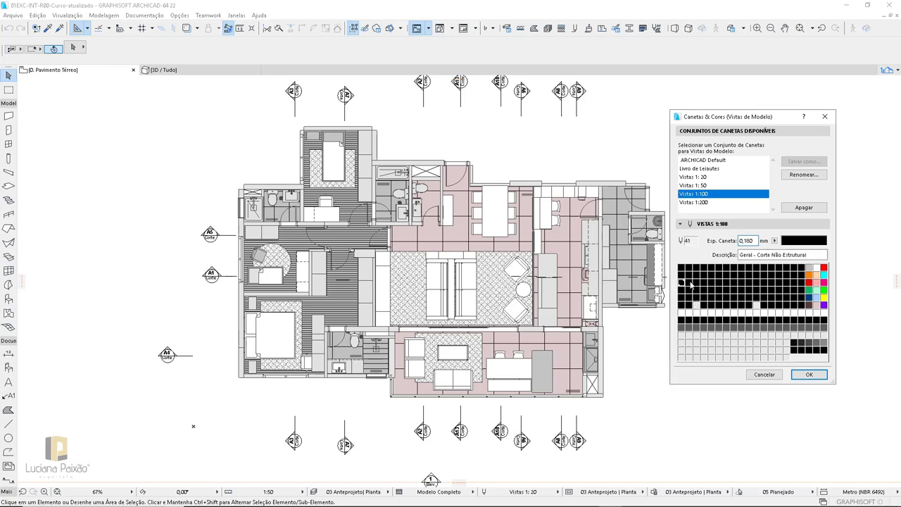
left_click_drag(697, 283, 757, 285)
left_click(733, 278)
left_click_drag(735, 285, 734, 305)
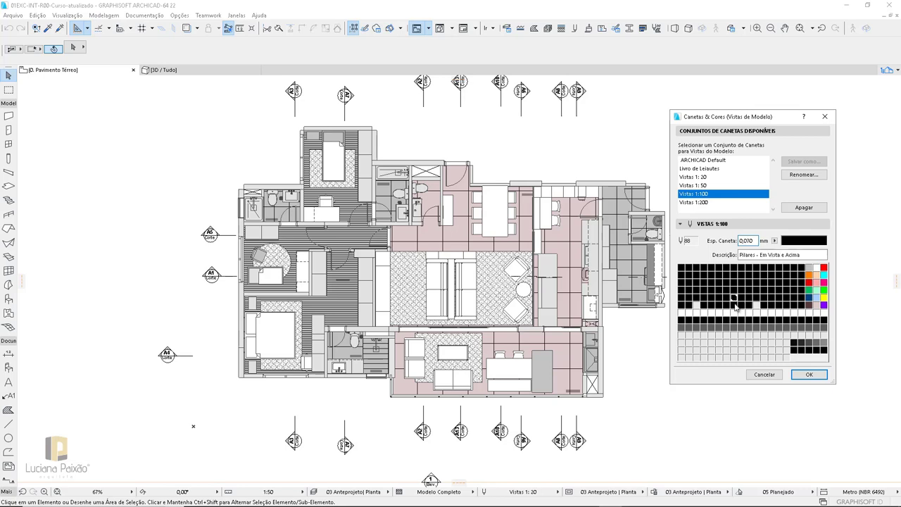
left_click(737, 268)
left_click(703, 203)
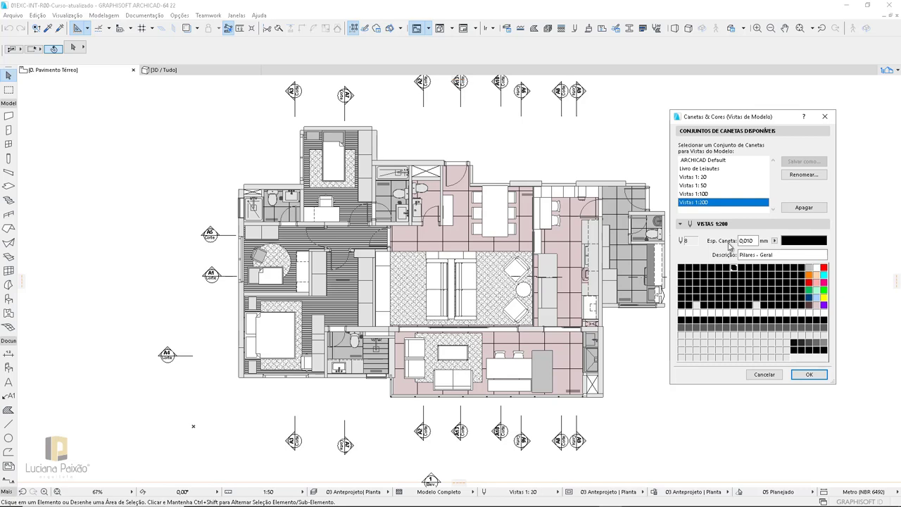
Flip through Vistas 1:50 and 1:200, ending on Vistas 1:100 with pen 8 at 0,070 mm.
left_click(703, 193)
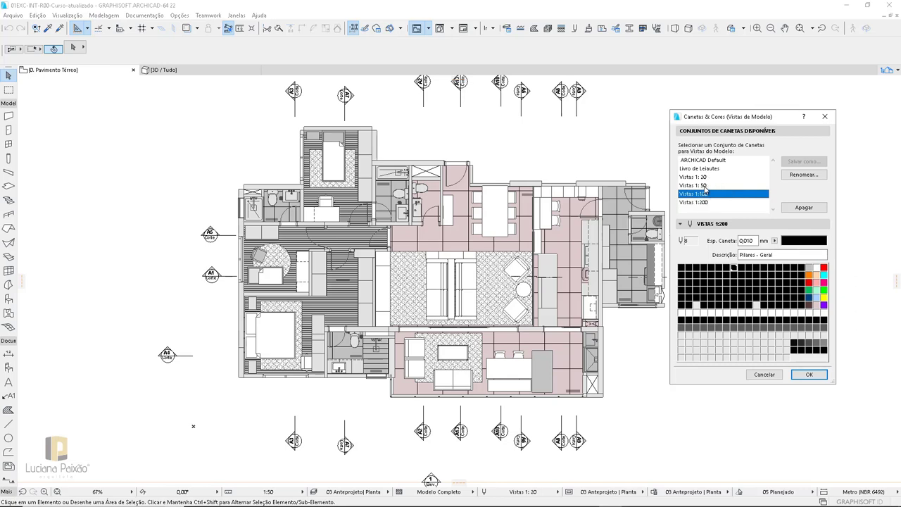
left_click(704, 185)
left_click(703, 177)
left_click(704, 185)
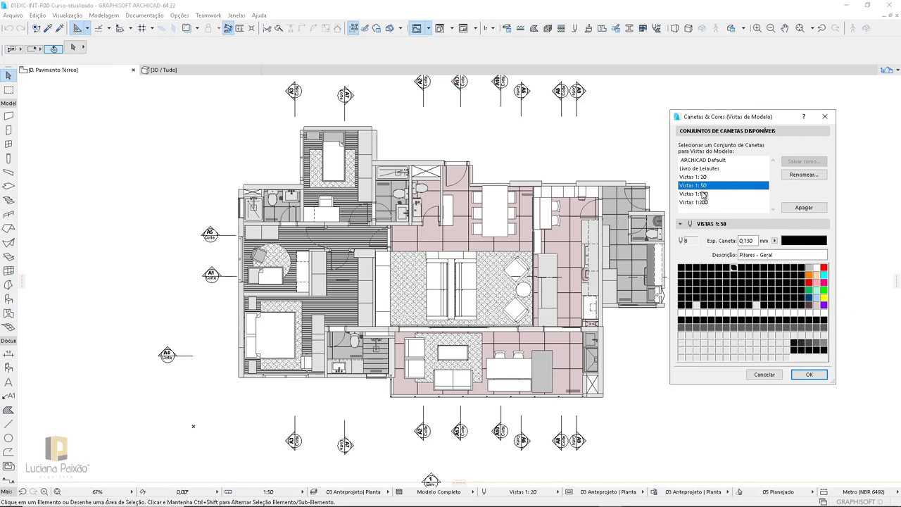
left_click(705, 202)
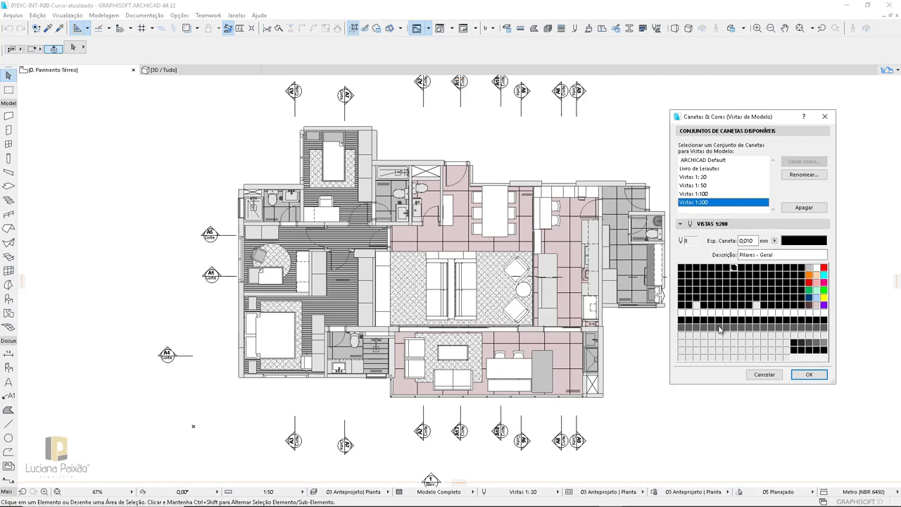
left_click(702, 195)
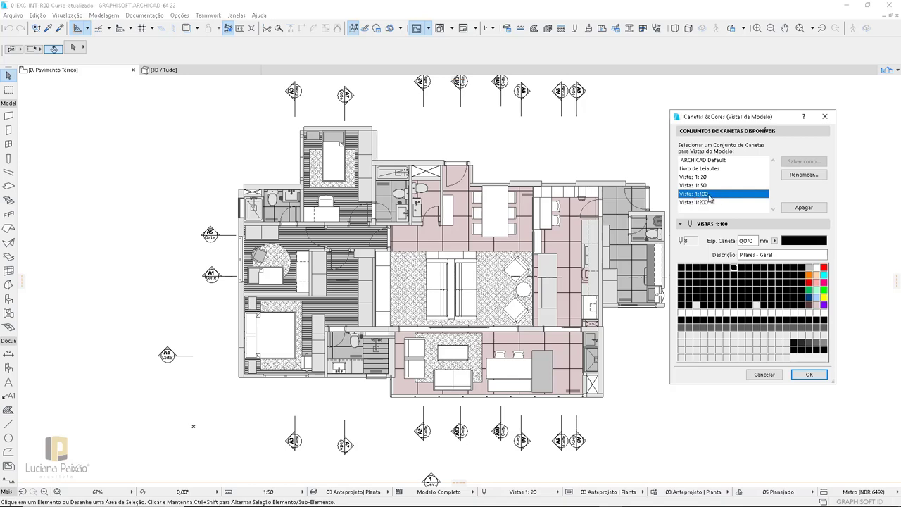
Close the pen settings and browse the status-bar pen set and scale lists unchanged.
key("Return")
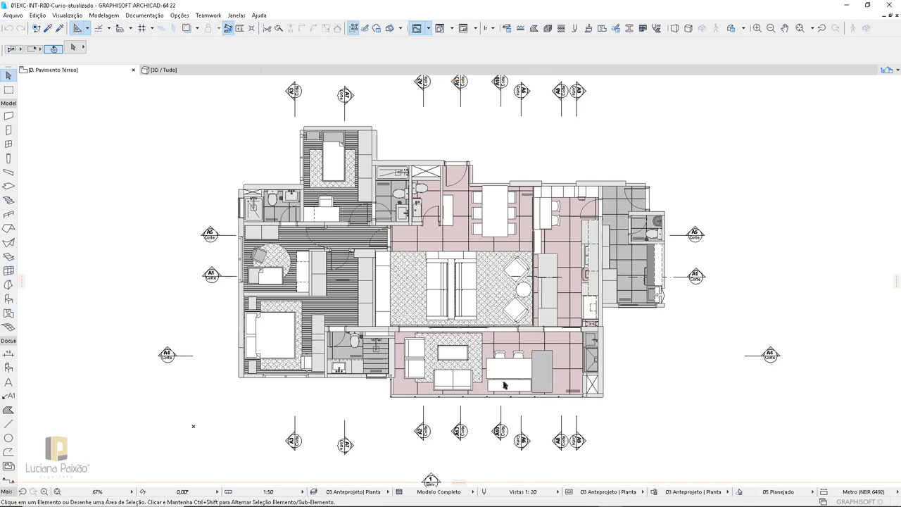
left_click(541, 492)
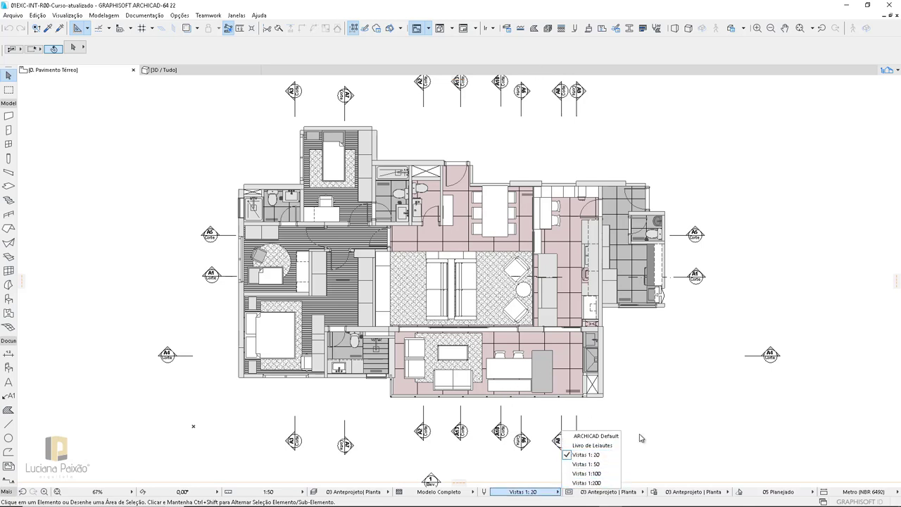
left_click(660, 404)
left_click(303, 492)
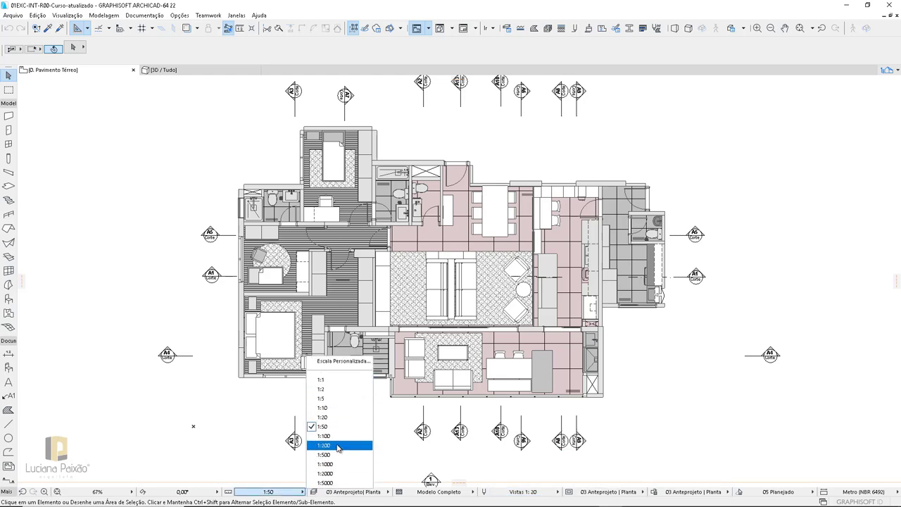
key("Escape")
left_click(542, 497)
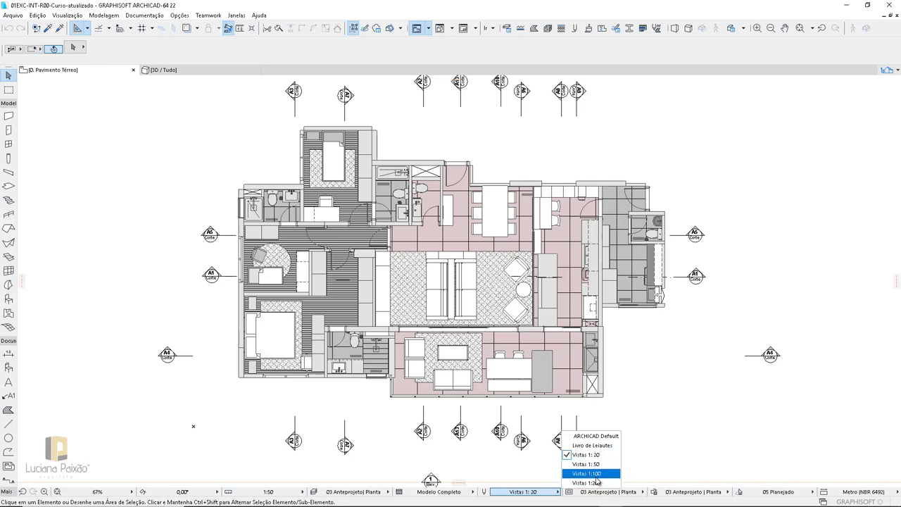
key("Escape")
left_click(271, 493)
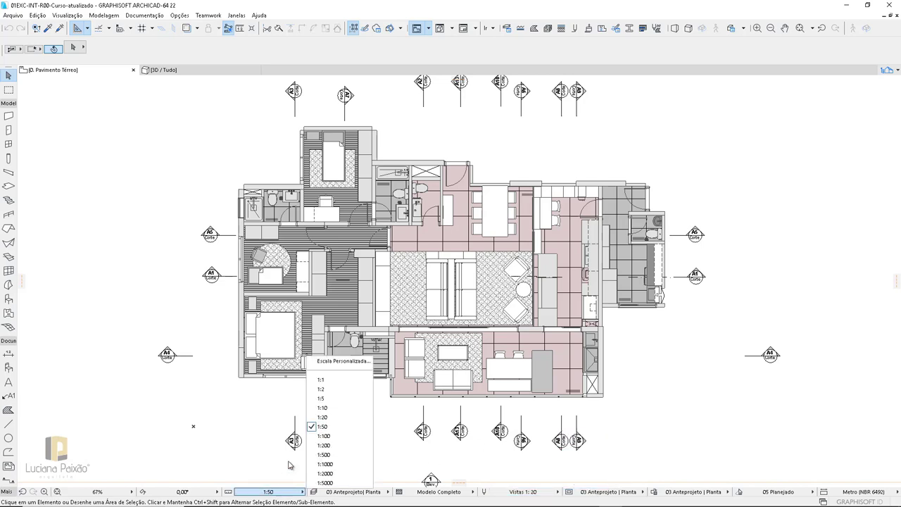
key("Escape")
Try 1:500 scale, apply the Vistas 1:200 pen set, then return the scale to 1:50.
left_click(274, 491)
left_click(324, 454)
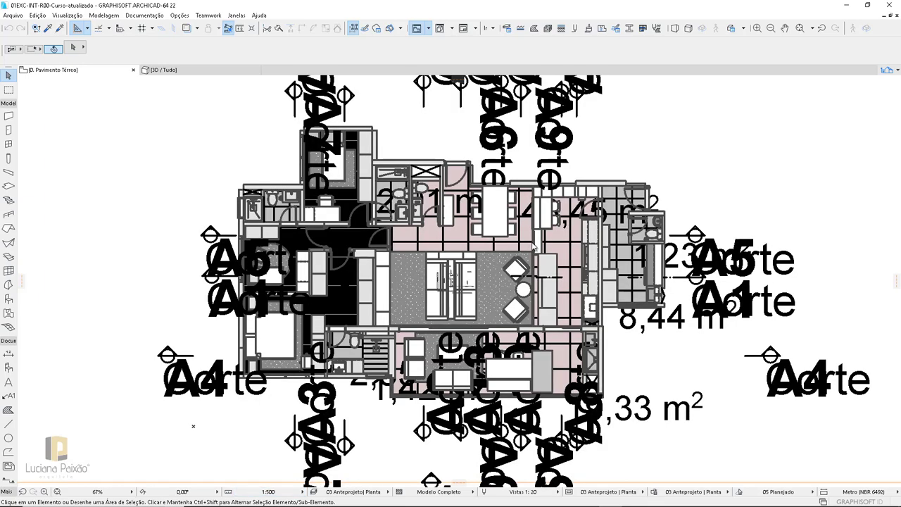
left_click(547, 494)
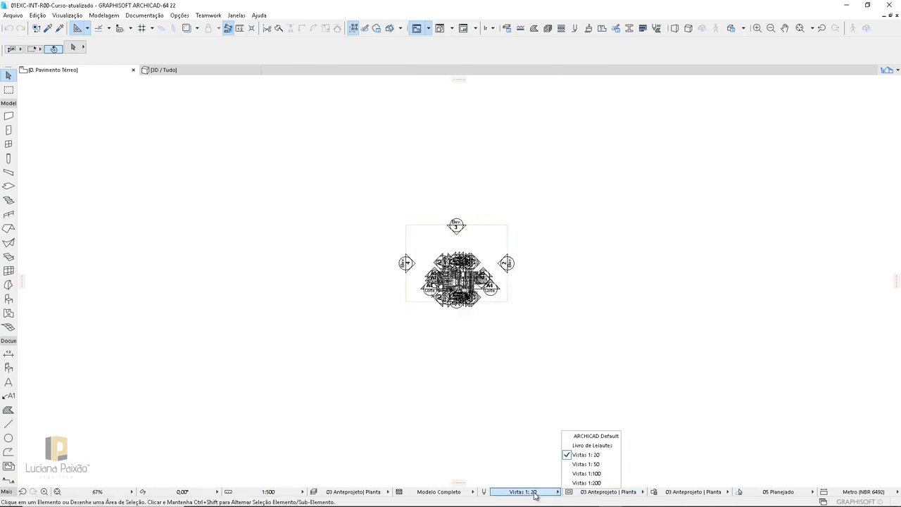
left_click(590, 485)
scroll(468, 283, "up", 5)
left_click(268, 491)
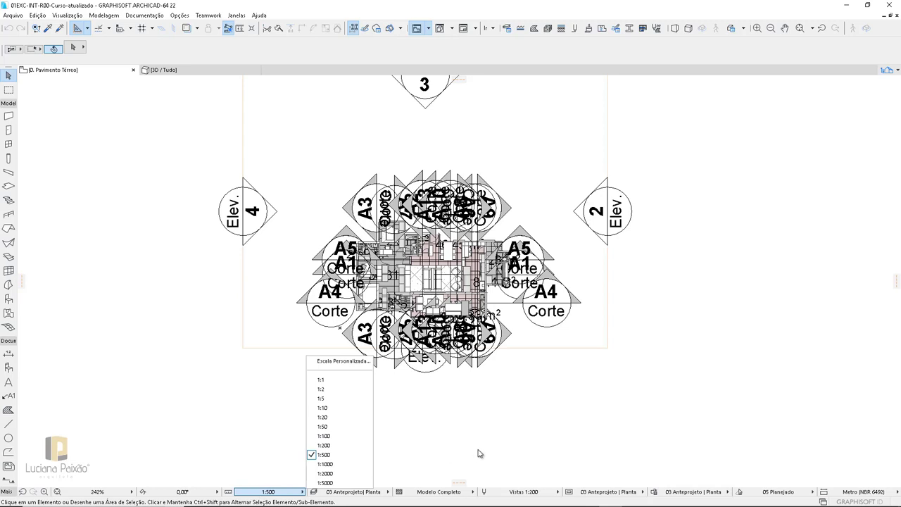
left_click(322, 427)
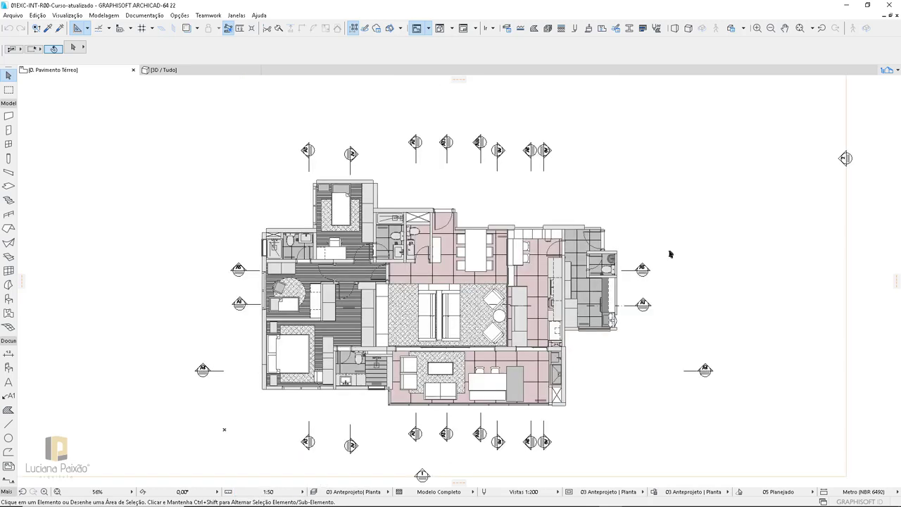
In model-view Pens & Colours, change pen 1's thickness to 0,020 mm.
left_click(576, 32)
left_click_drag(725, 116, 656, 124)
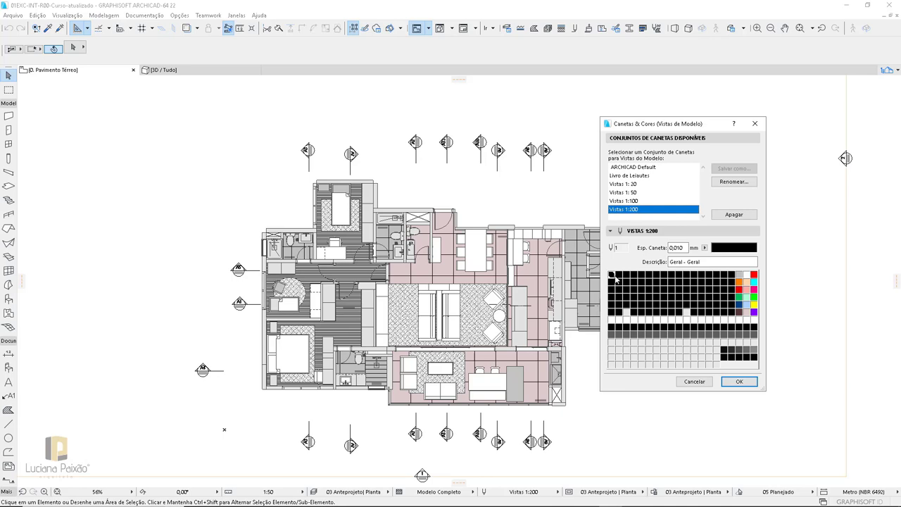
left_click_drag(687, 247, 677, 247)
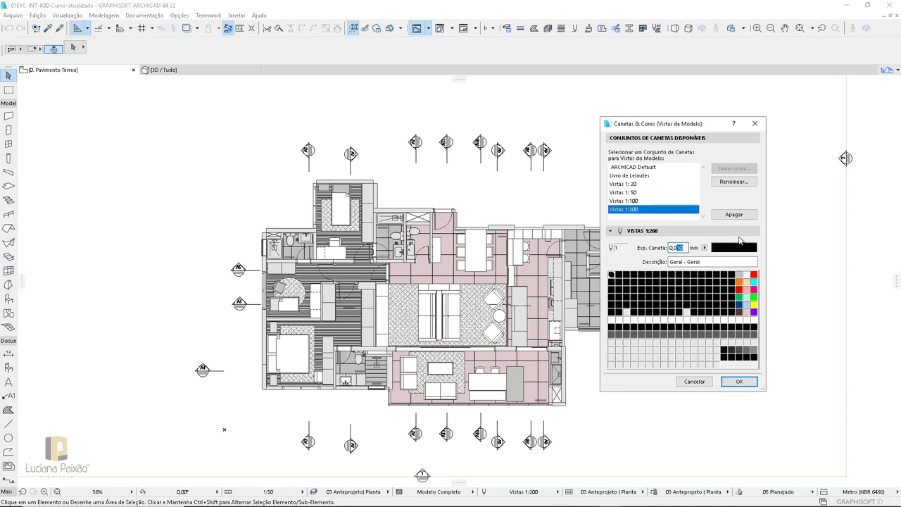
type("20")
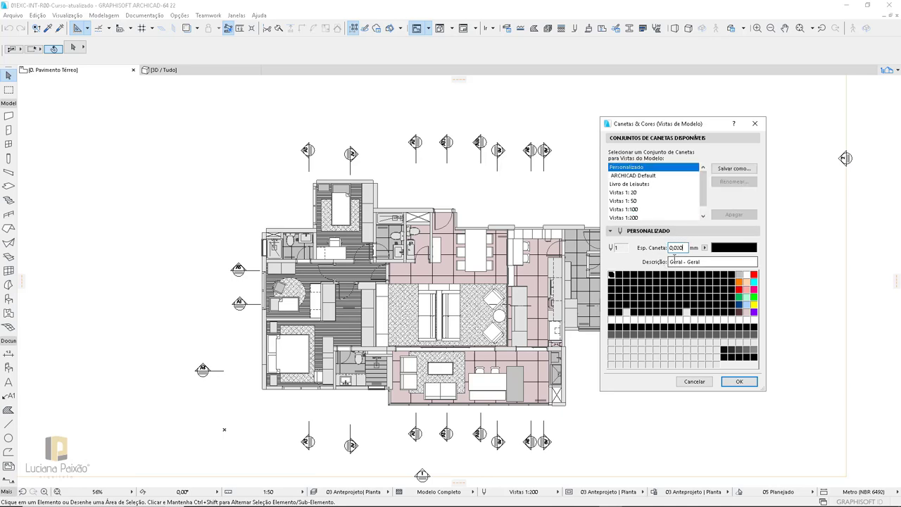
left_click(634, 276)
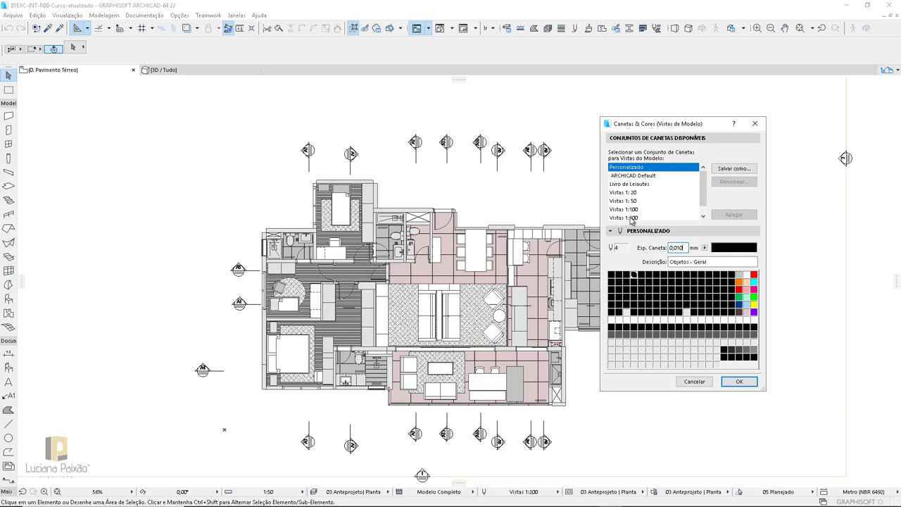
scroll(634, 222, "down", 1)
scroll(636, 212, "up", 1)
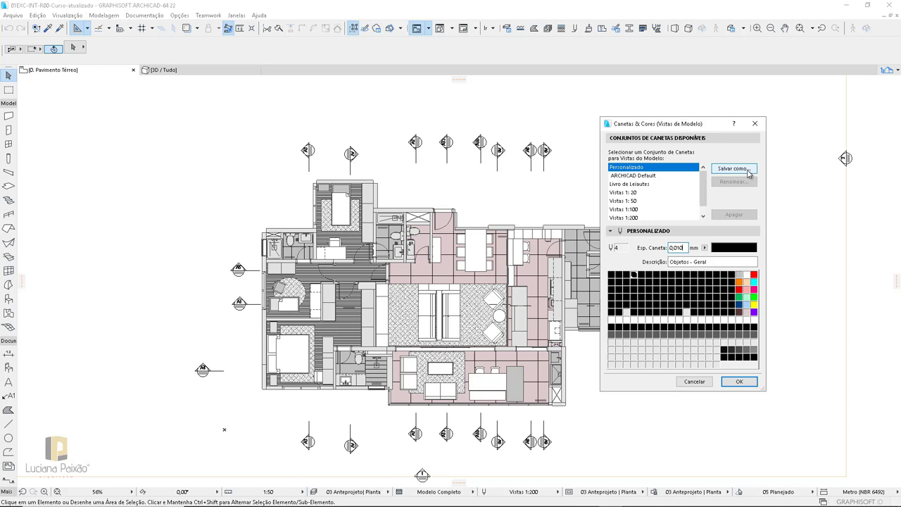
Save the modified set as a new pen set named Vistas 1:500.
left_click(749, 169)
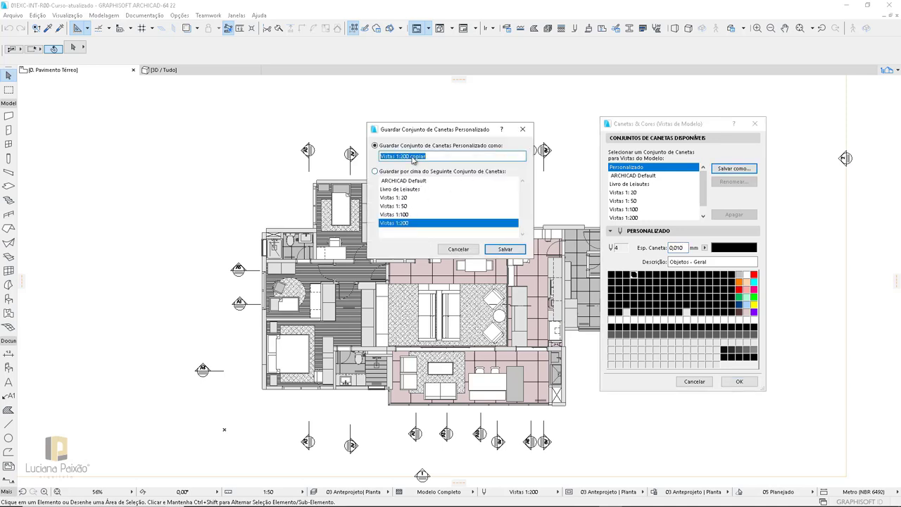
left_click_drag(402, 155, 550, 171)
key("BackSpace")
key("BackSpace")
key("Return")
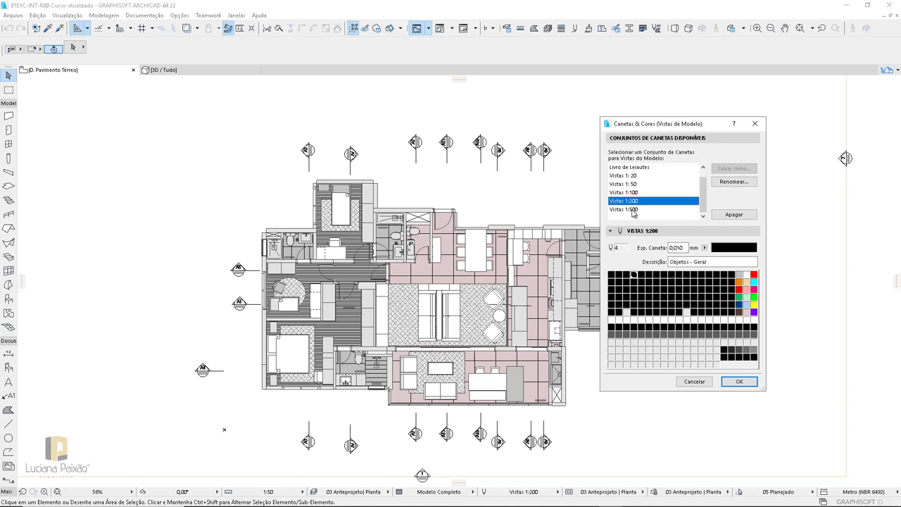
Compare the Vistas 1:500 and Vistas 1:200 pen sets, ending on Vistas 1:500.
left_click(633, 210)
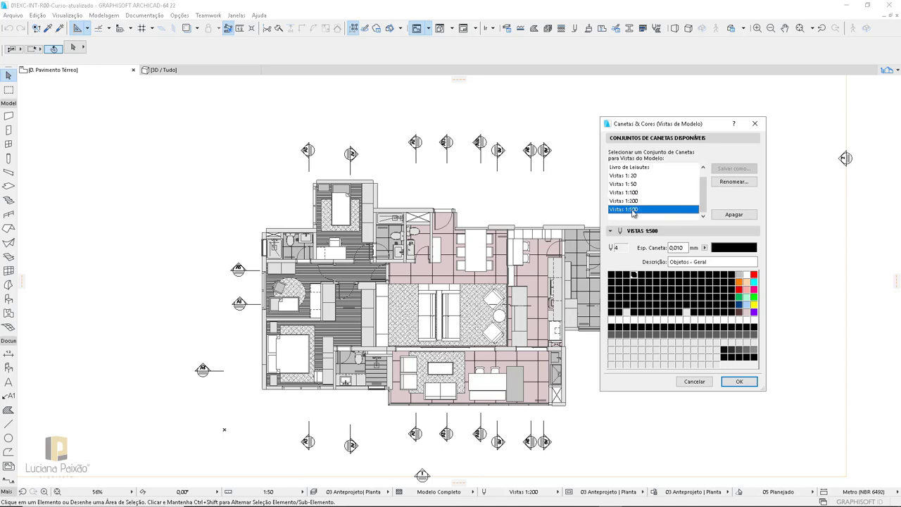
left_click(637, 202)
left_click(636, 210)
left_click(636, 201)
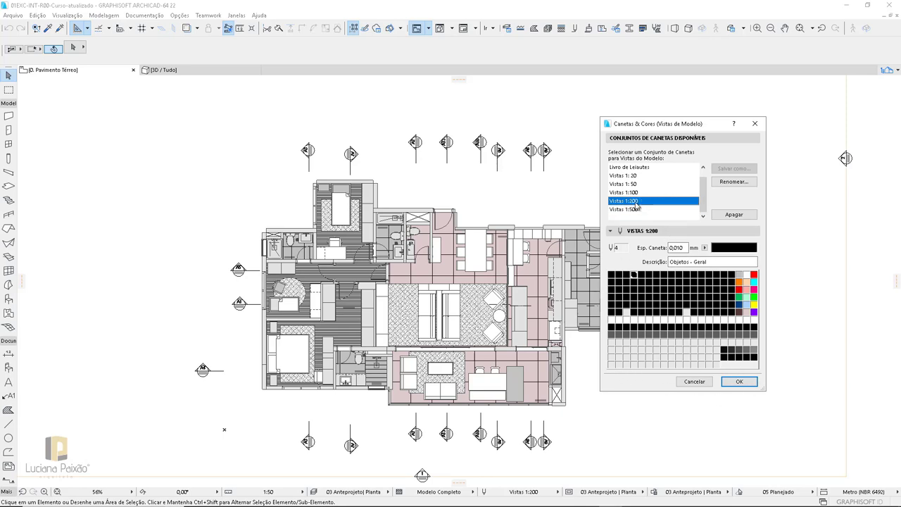
left_click(636, 210)
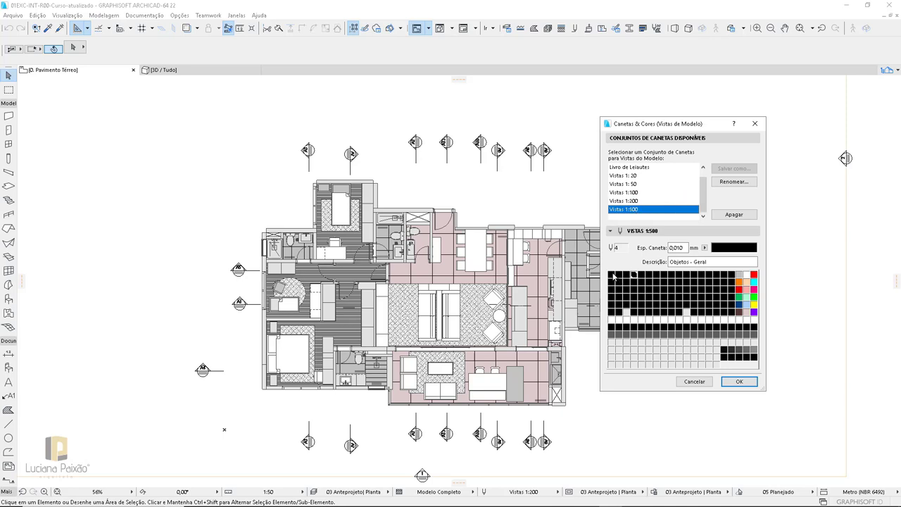
Thin pen 21 (Geral - Corte Estrutural) from 0,180 to 0,12 mm, checking pen 1 for comparison.
left_click(611, 275)
left_click(612, 283)
left_click(612, 276)
left_click(612, 282)
left_click_drag(675, 248, 707, 248)
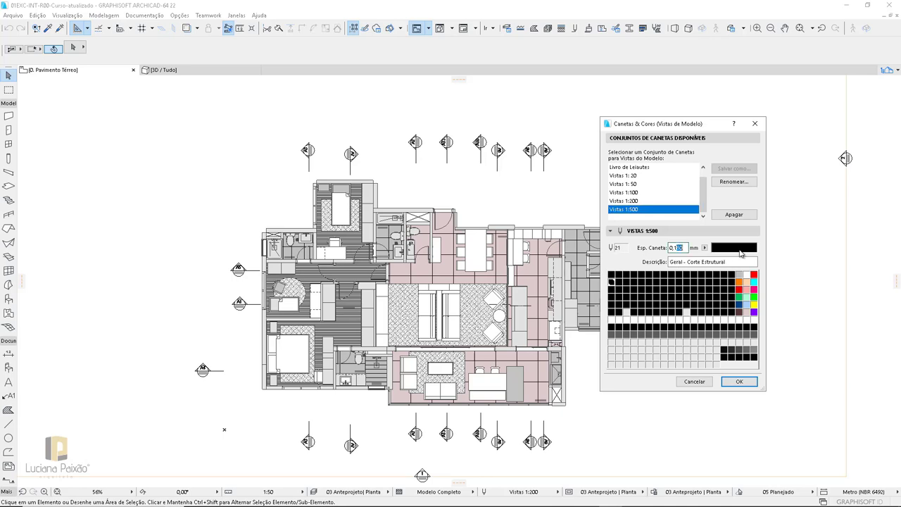
left_click(612, 290)
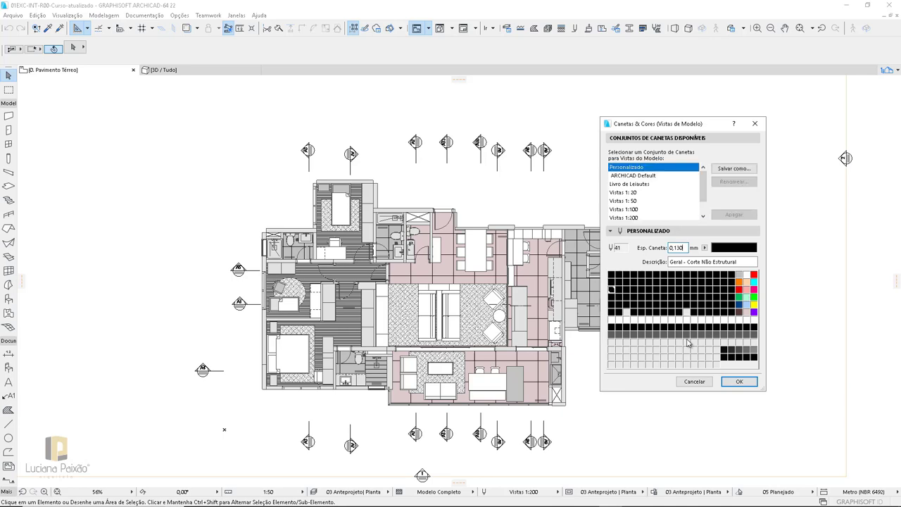
scroll(738, 305, "down", 1)
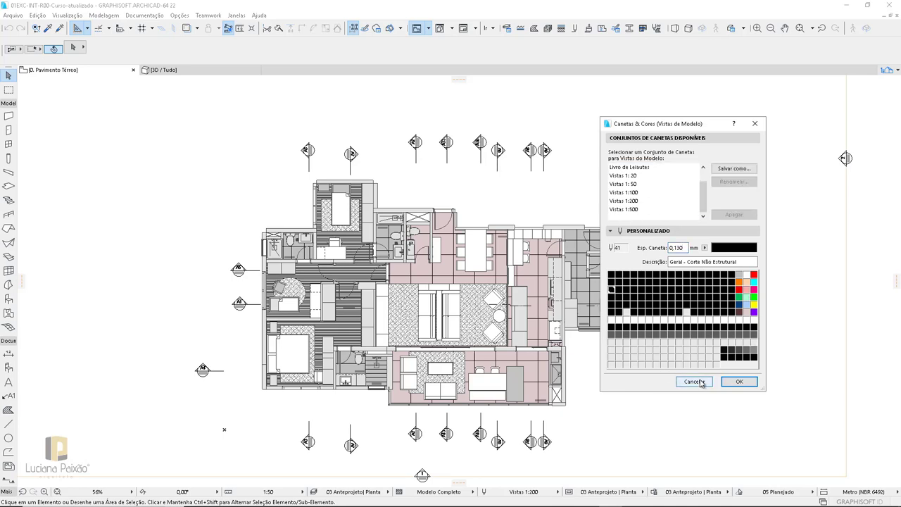
Review pens 47, 45 and 29 in the customised pen set.
scroll(643, 205, "up", 1)
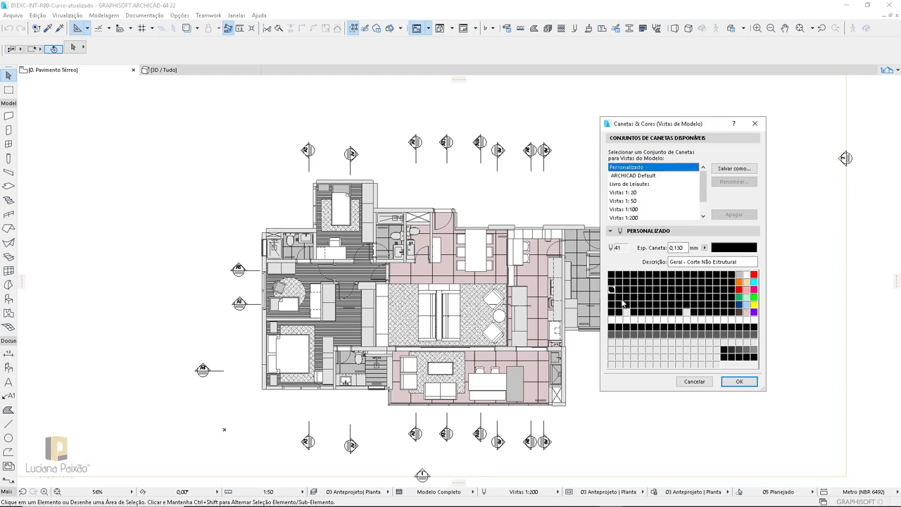
left_click(657, 291)
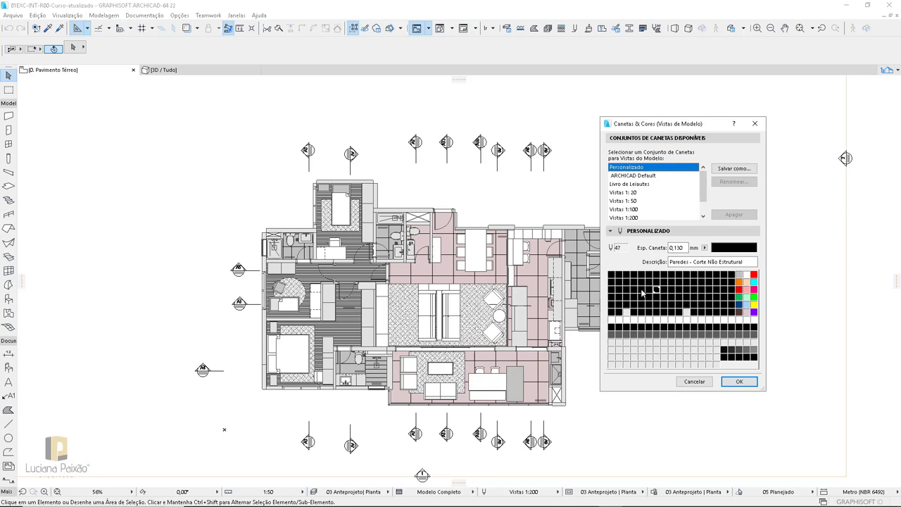
left_click(642, 290)
left_click_drag(671, 247, 720, 247)
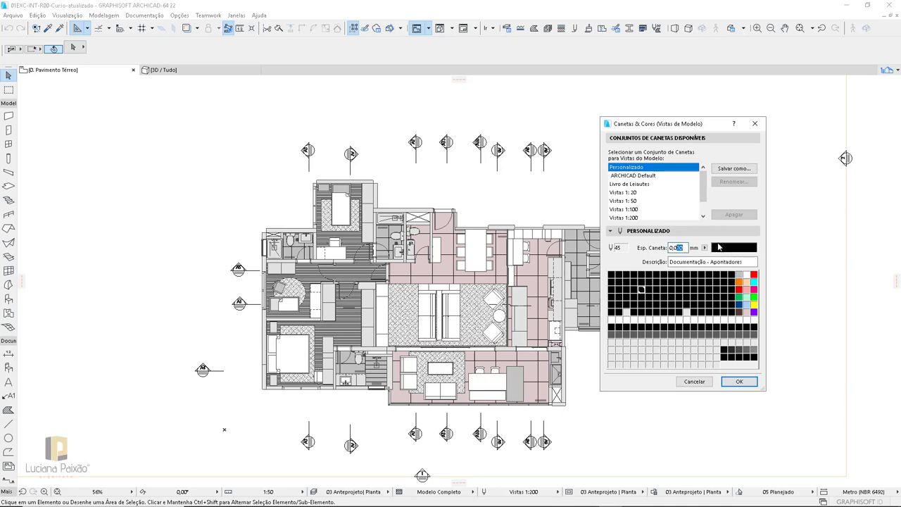
left_click(673, 282)
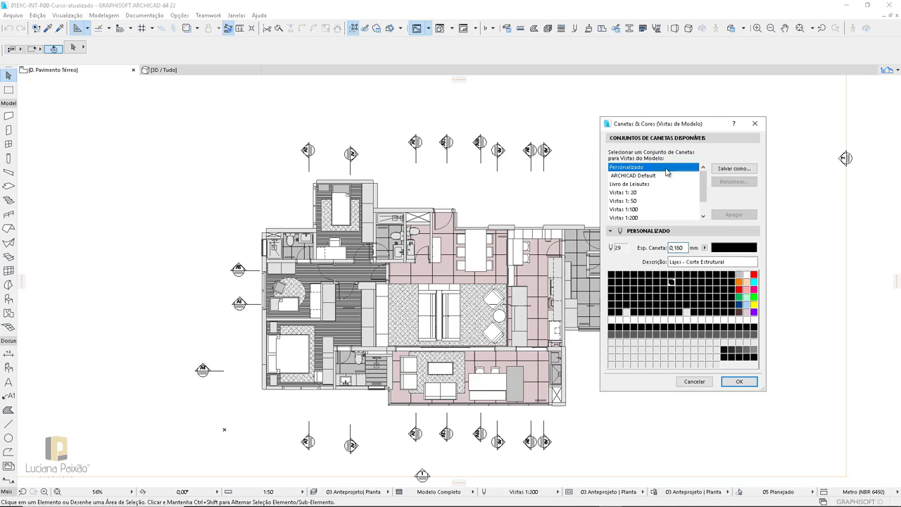
Save the custom pens by overwriting the Vistas 1:500 pen set (Substituir).
left_click(738, 171)
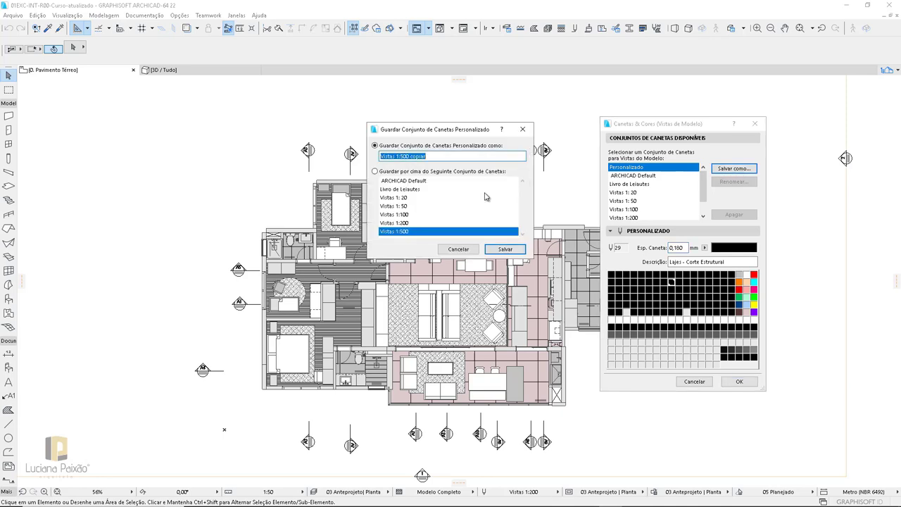
left_click(376, 174)
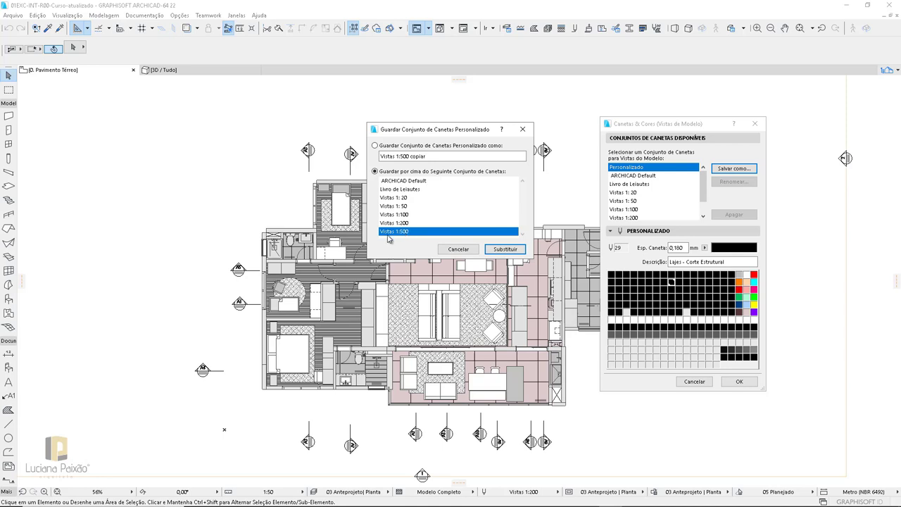
left_click(505, 250)
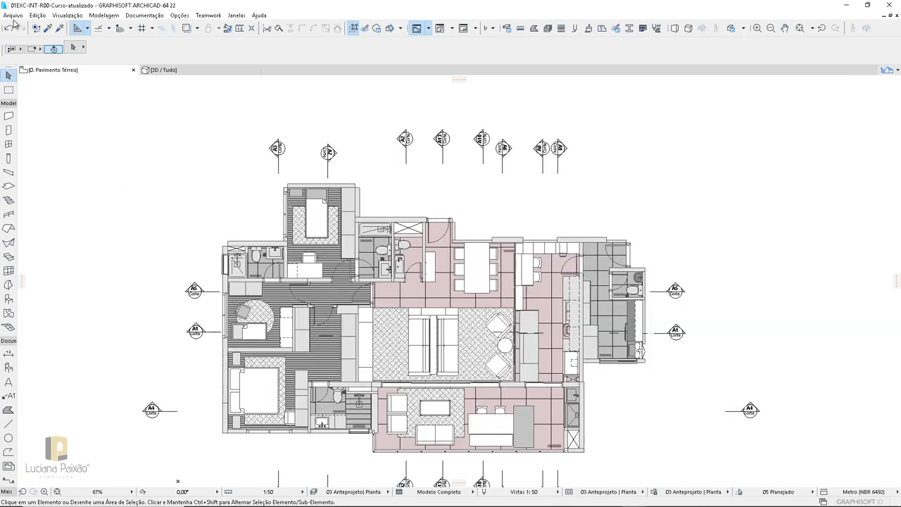
Draw one straight test wall in empty space left of the floor plan.
scroll(647, 289, "down", 2)
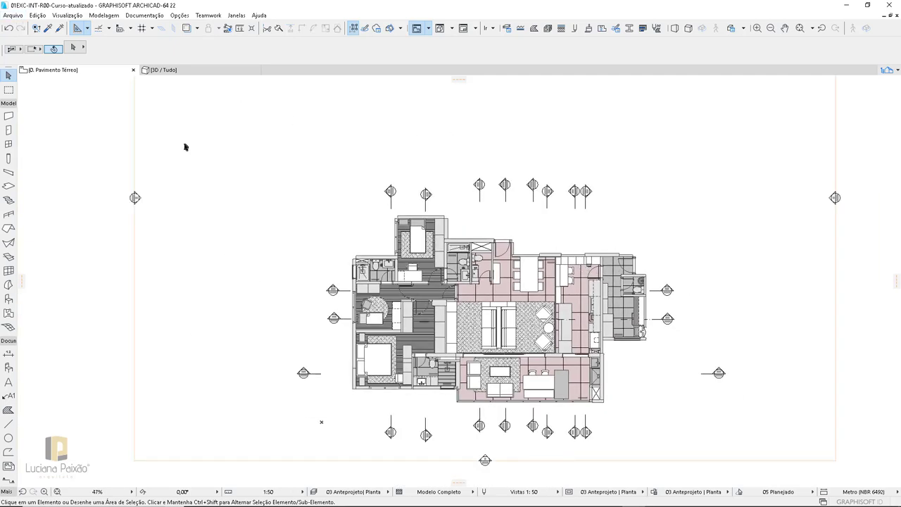
left_click(9, 119)
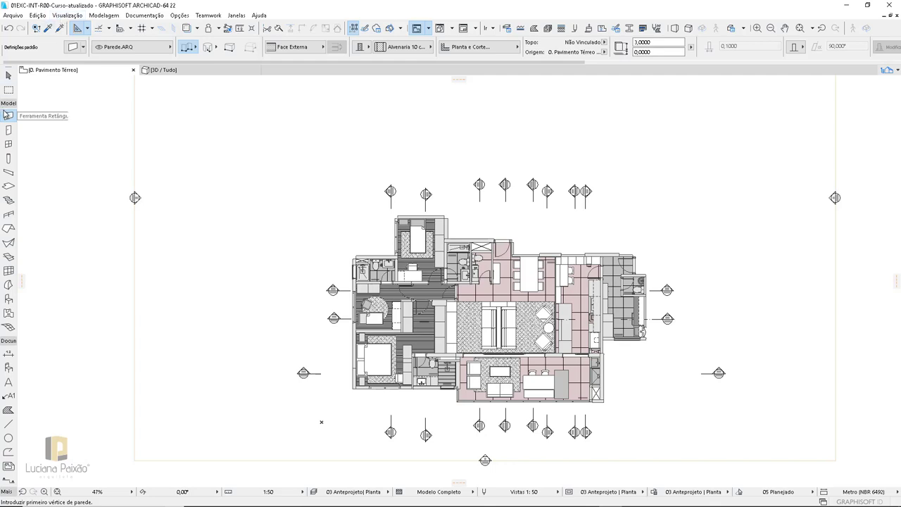
scroll(116, 127, "up", 6)
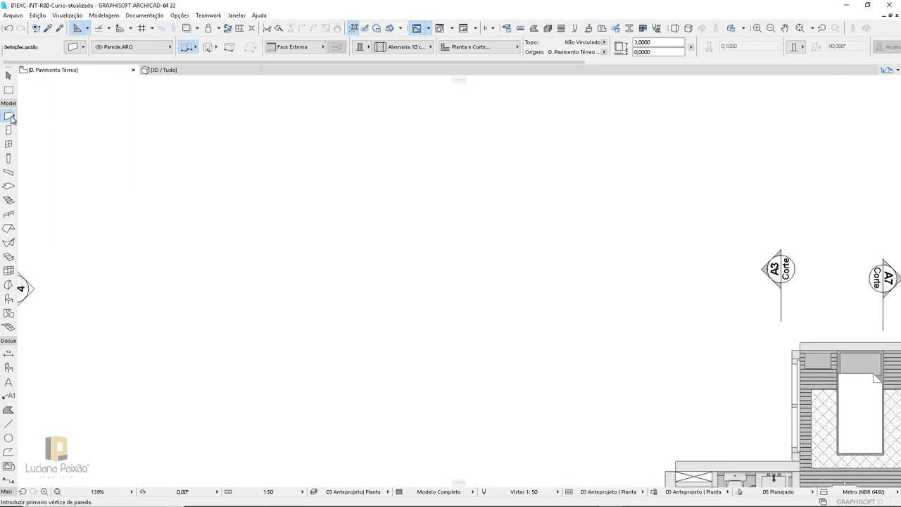
left_click(172, 195)
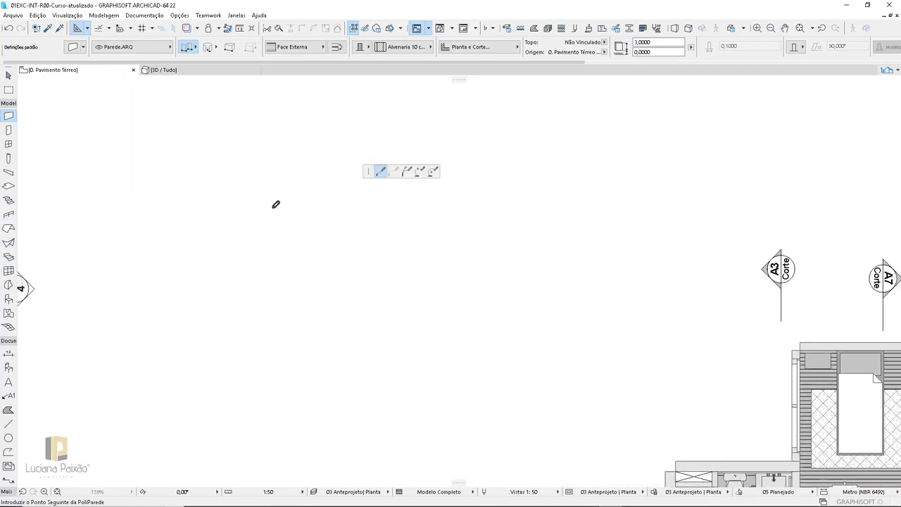
scroll(255, 200, "up", 1)
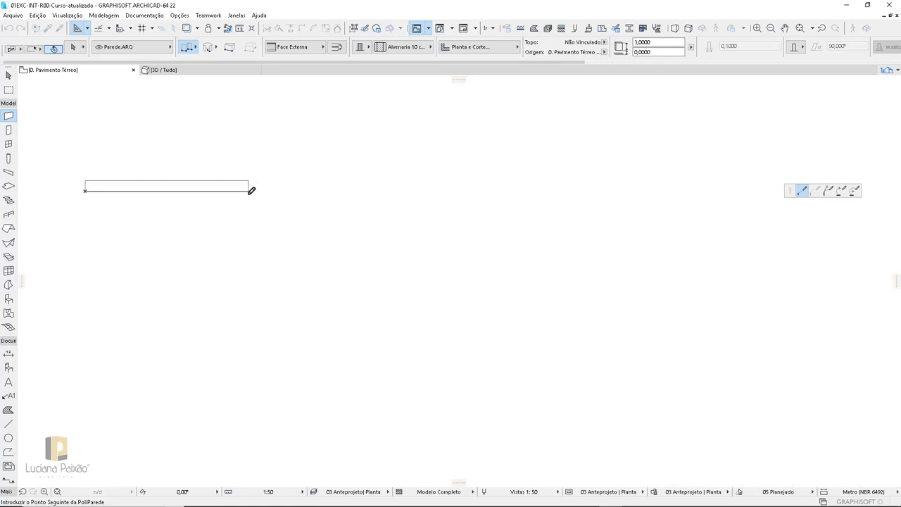
right_click(239, 193)
left_click(265, 227)
scroll(265, 195, "up", 2)
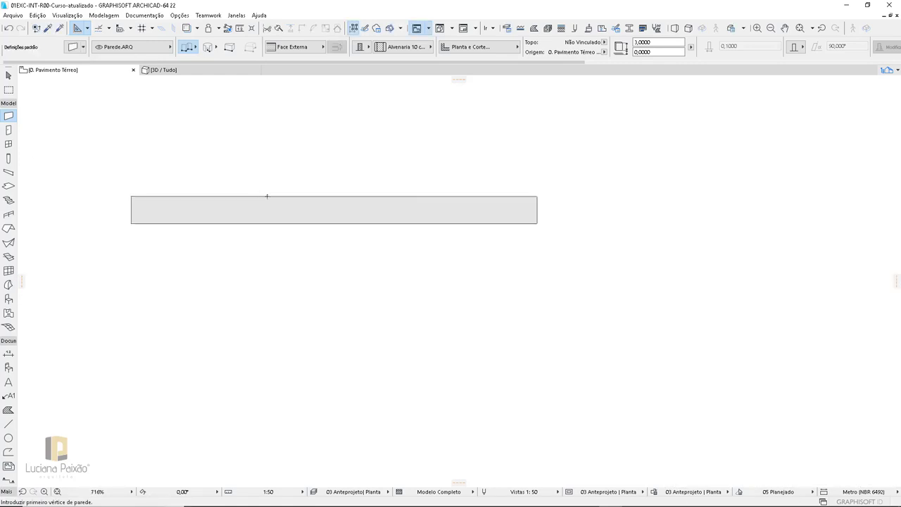
scroll(211, 202, "down", 1)
scroll(213, 200, "up", 1)
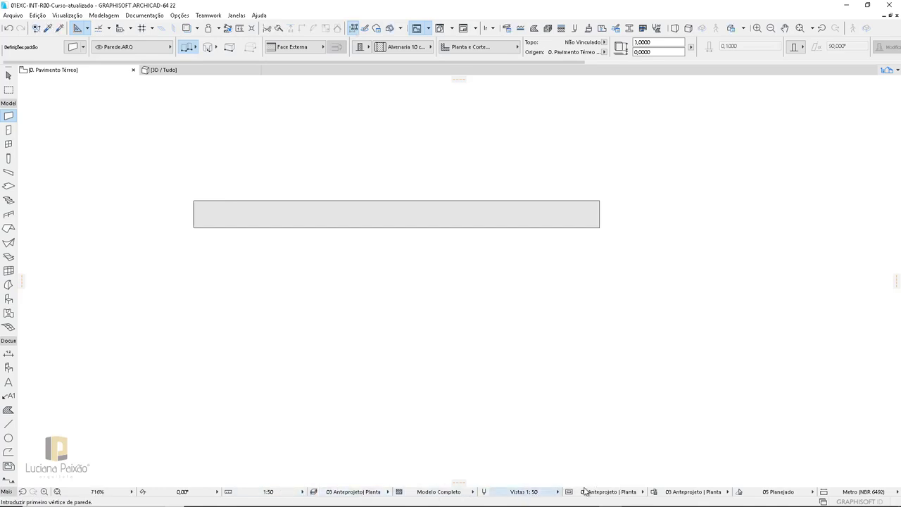
Return to the Arrow tool, then select and deselect the test wall to check it.
left_click(8, 75)
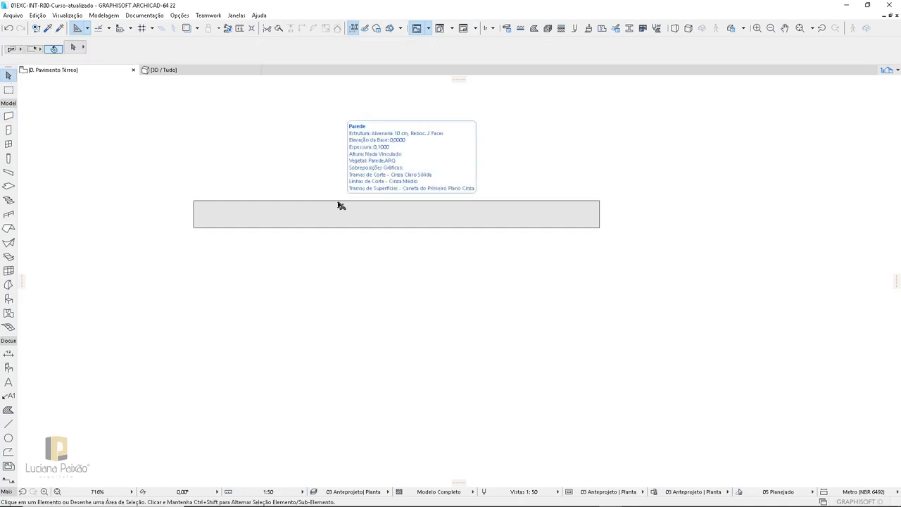
left_click(374, 209)
left_click(162, 213)
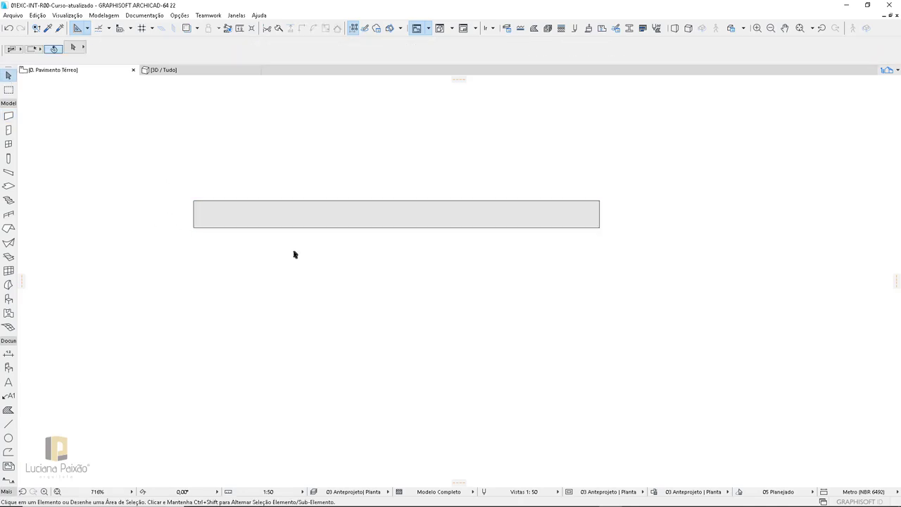
scroll(218, 201, "up", 1)
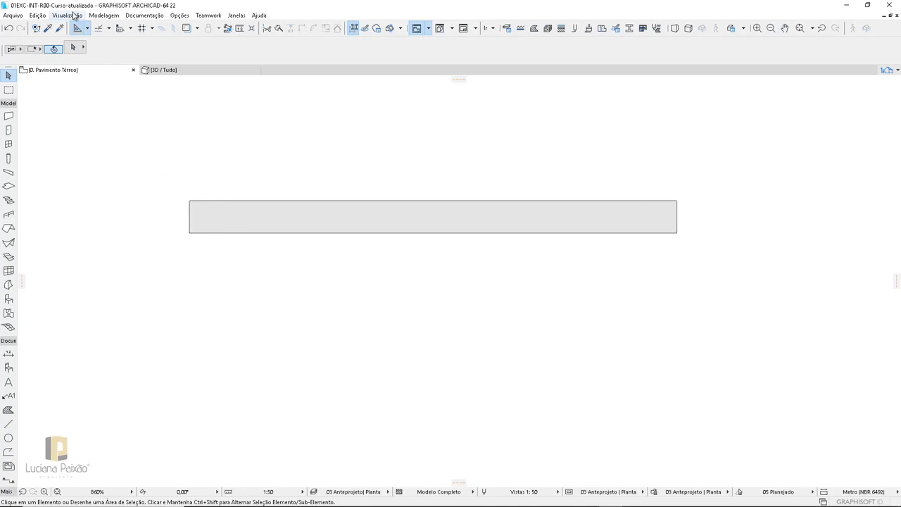
Turn on True Line Weight in the On-Screen View Options.
left_click(70, 18)
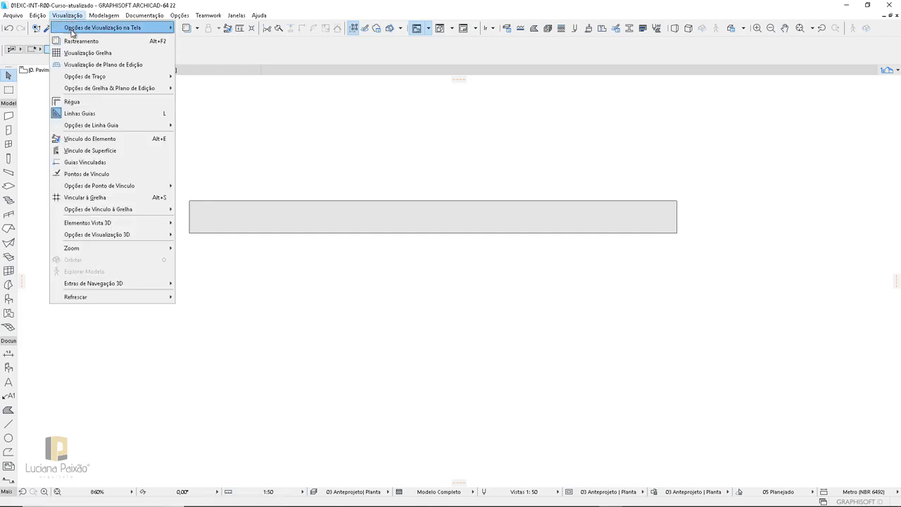
mouse_move(102, 27)
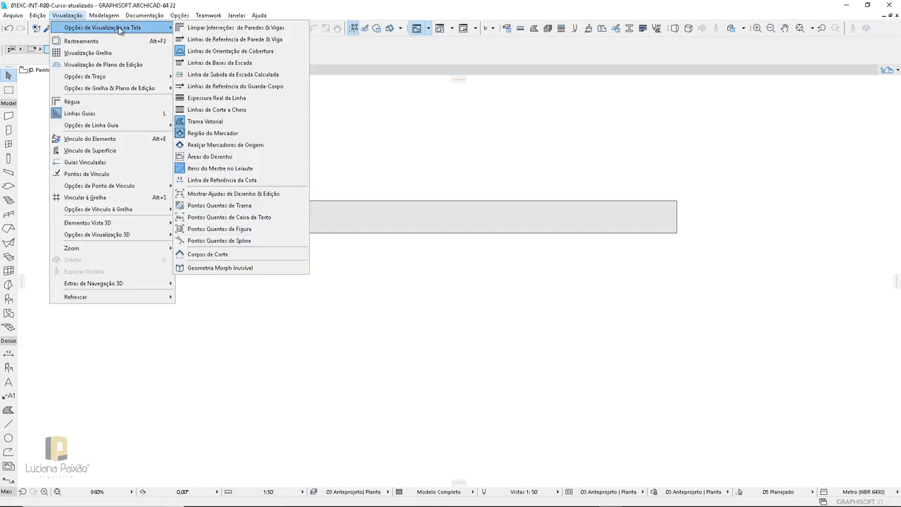
left_click(221, 99)
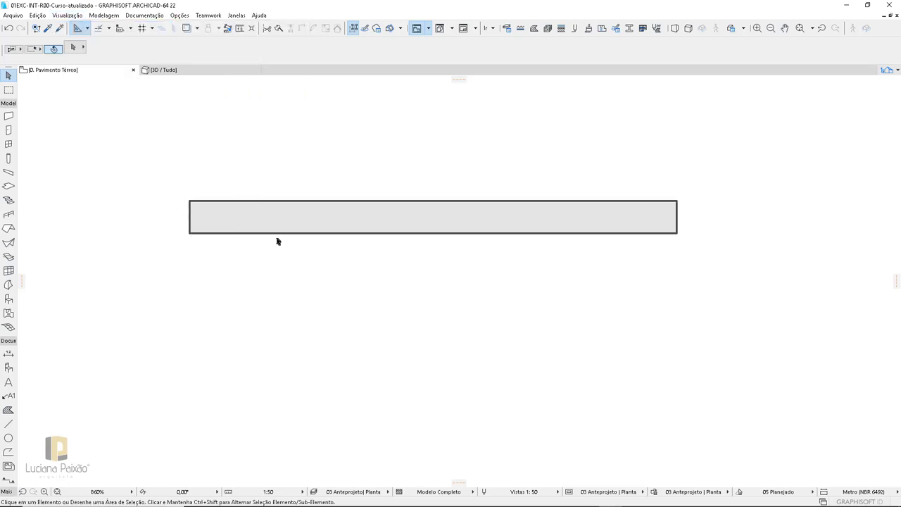
scroll(261, 230, "down", 1)
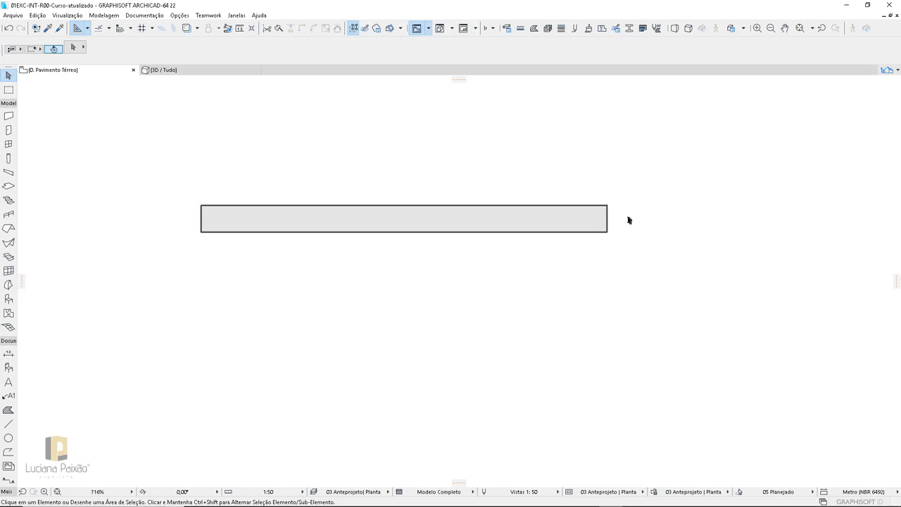
Apply the Vistas 1:20 model-view pen set from the status bar, after briefly trying Vistas 1:50.
left_click(531, 491)
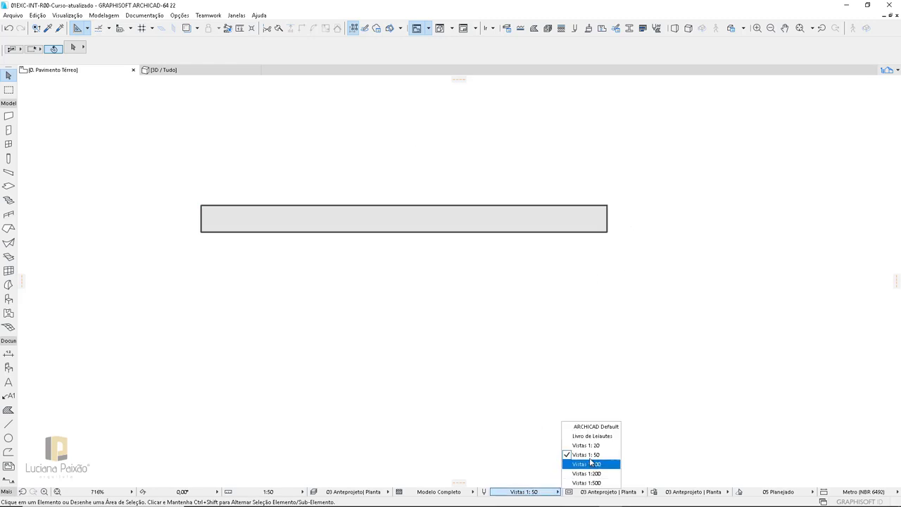
left_click(596, 449)
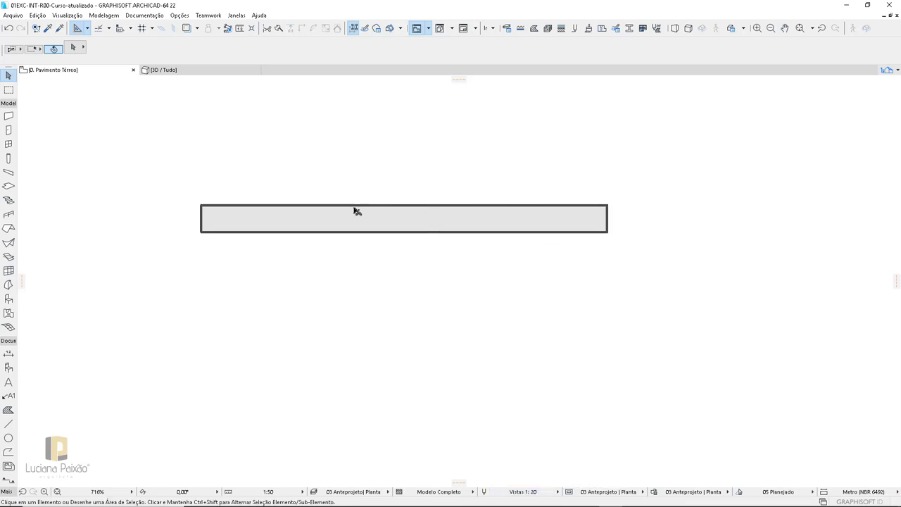
left_click(533, 492)
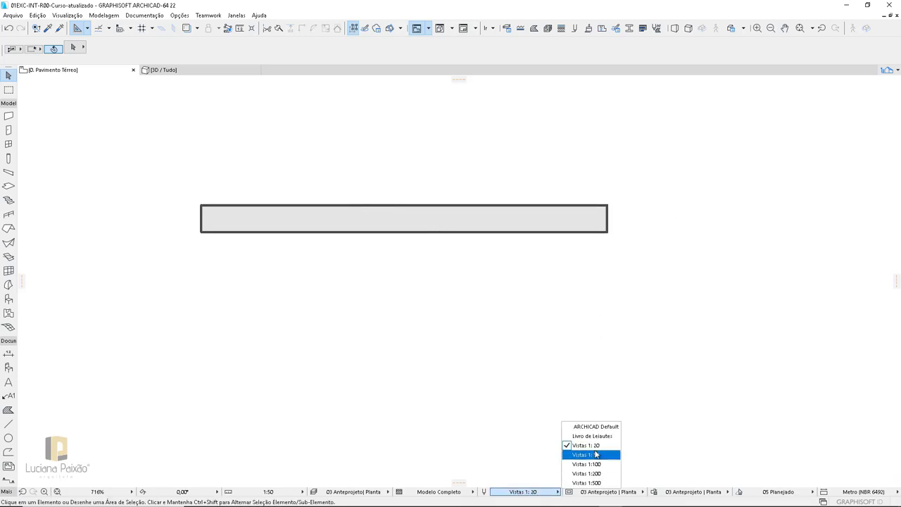
left_click(595, 440)
left_click(536, 492)
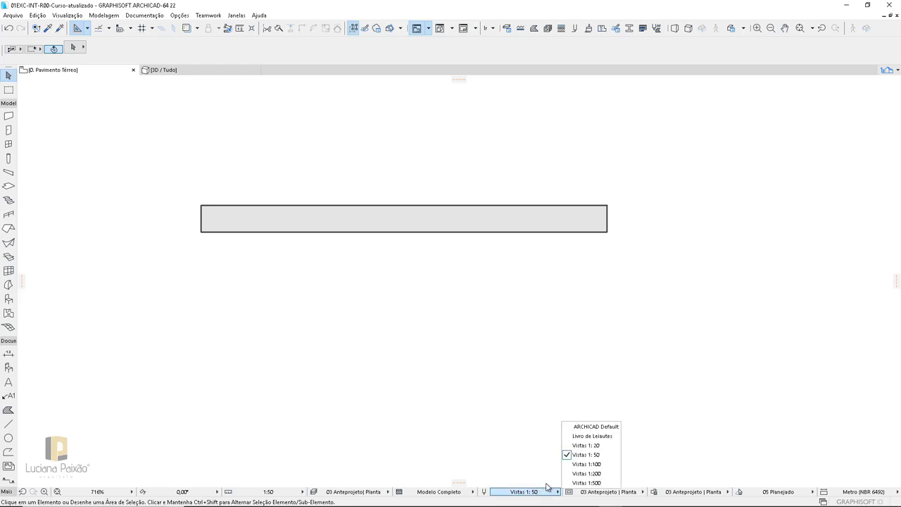
left_click(574, 455)
left_click(536, 491)
left_click(587, 445)
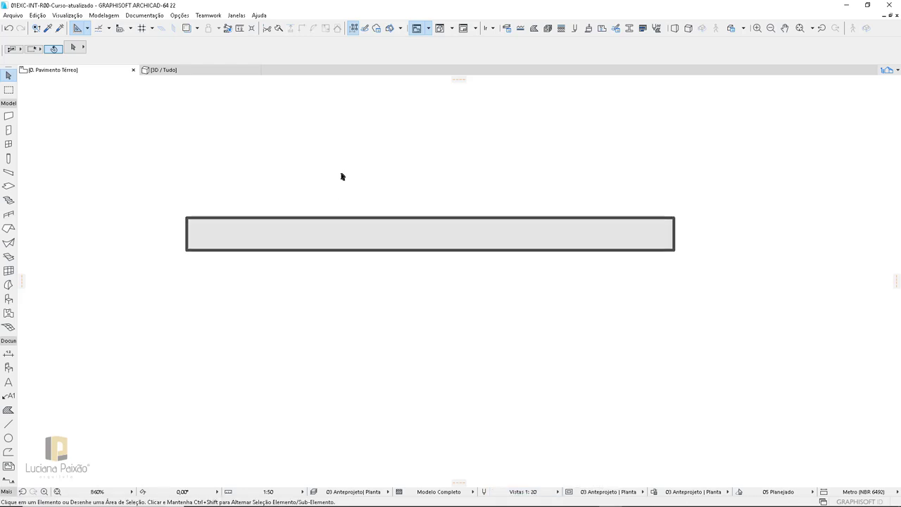
Drag a copy of the test wall to sit below the original.
right_click(374, 242)
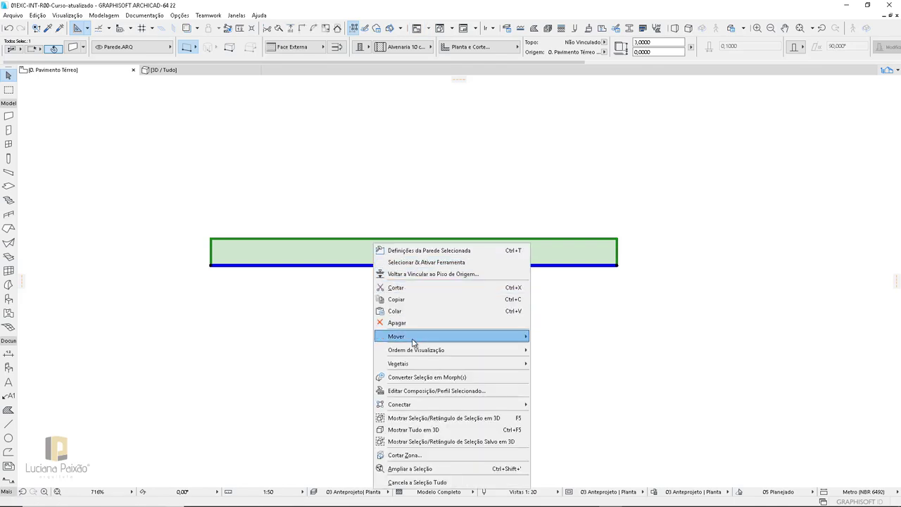
mouse_move(451, 336)
left_click(565, 338)
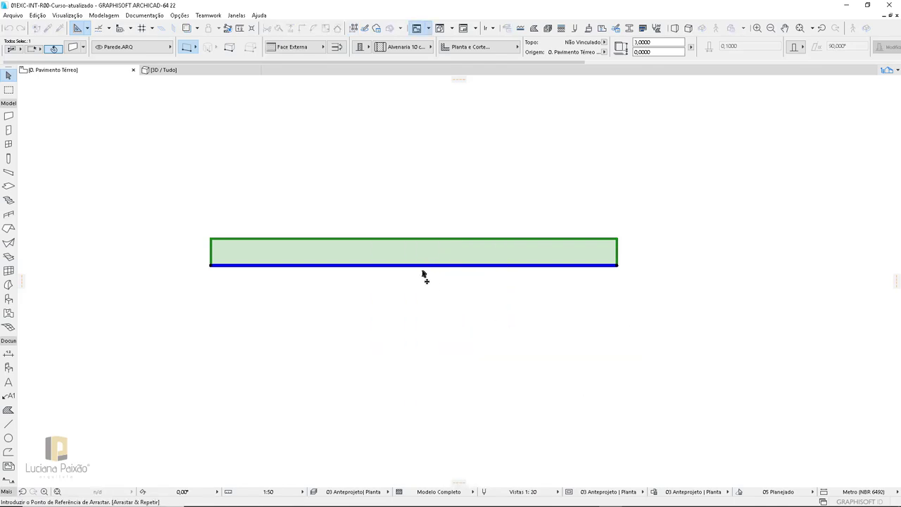
left_click(423, 265)
left_click(424, 324)
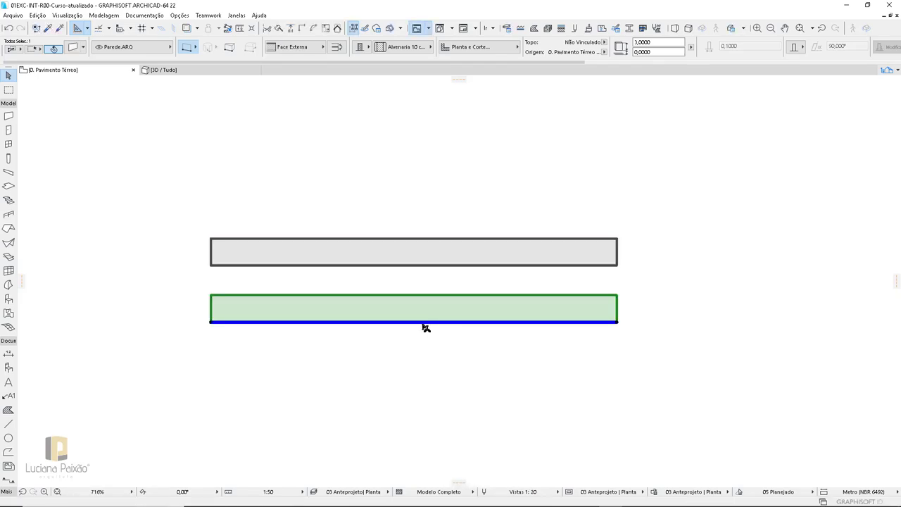
key("Escape")
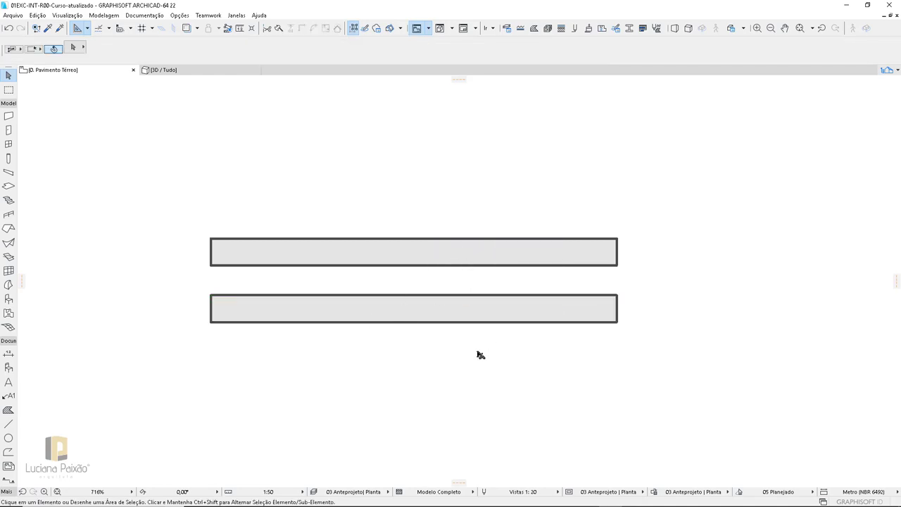
Check the top wall's height and base, then set the lower wall's height to 1 m.
left_click(472, 266)
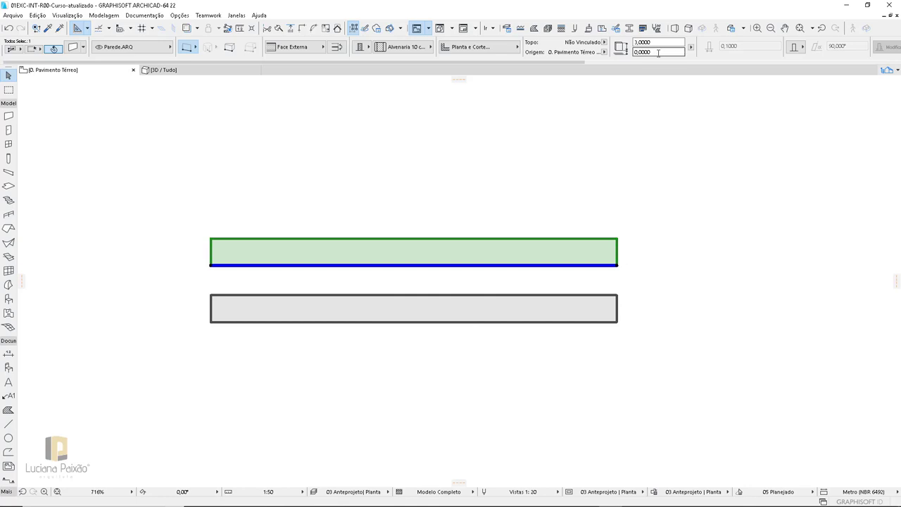
left_click(659, 42)
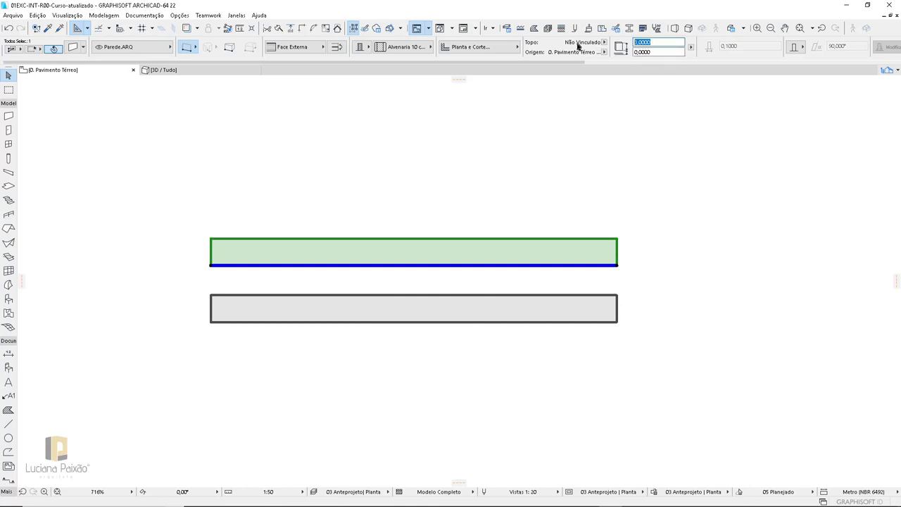
left_click(662, 52)
left_click(693, 185)
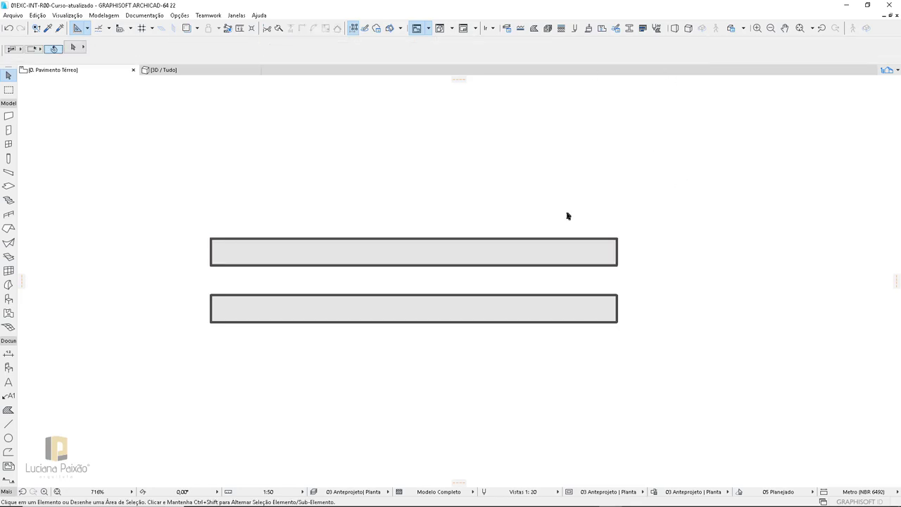
left_click(536, 308)
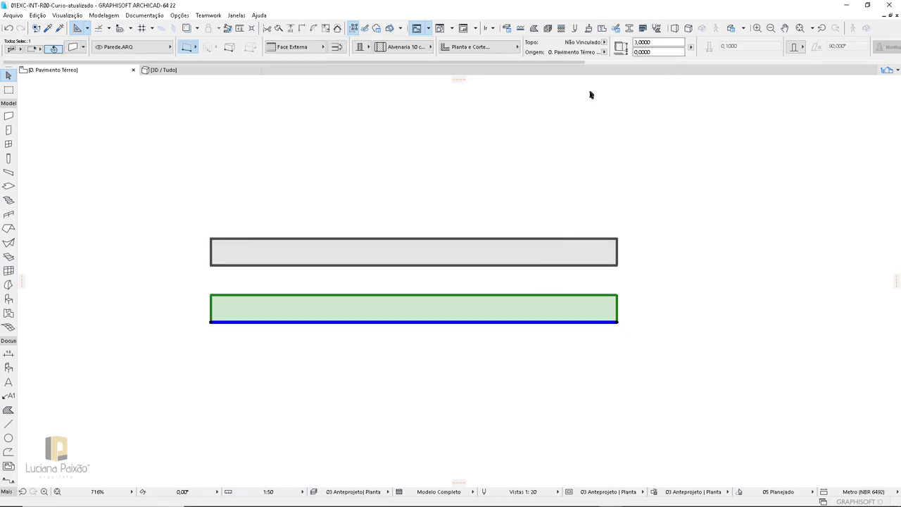
left_click(659, 52)
key("shift+Tab")
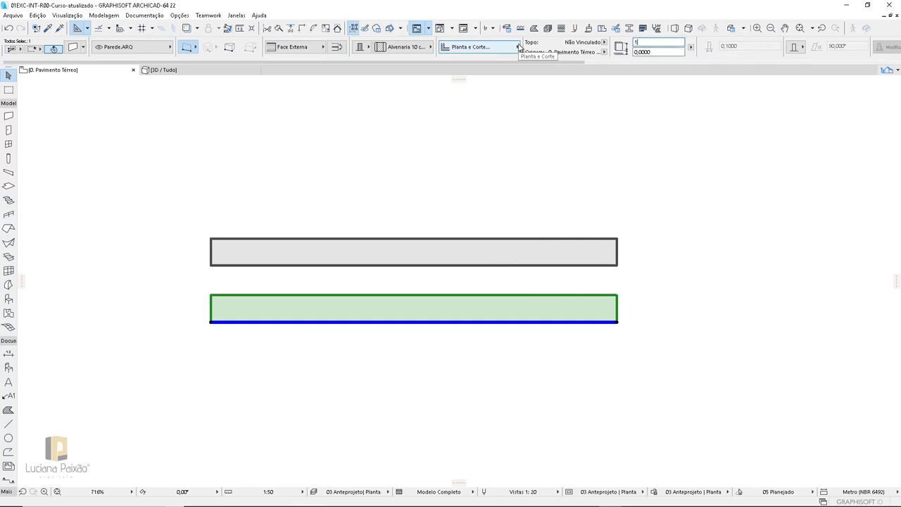
left_click(711, 392)
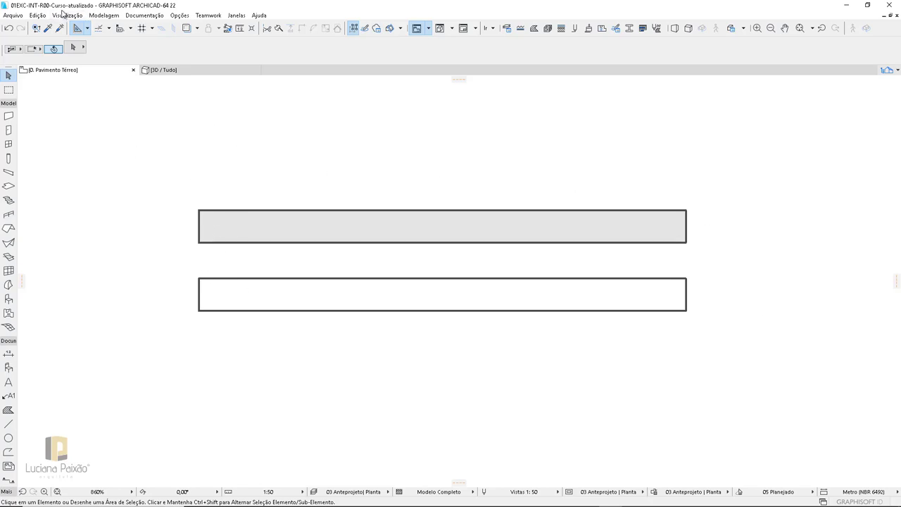
Turn off True Line Weight and turn on Bold Cut Lines in the on-screen view options.
left_click(66, 14)
mouse_move(102, 27)
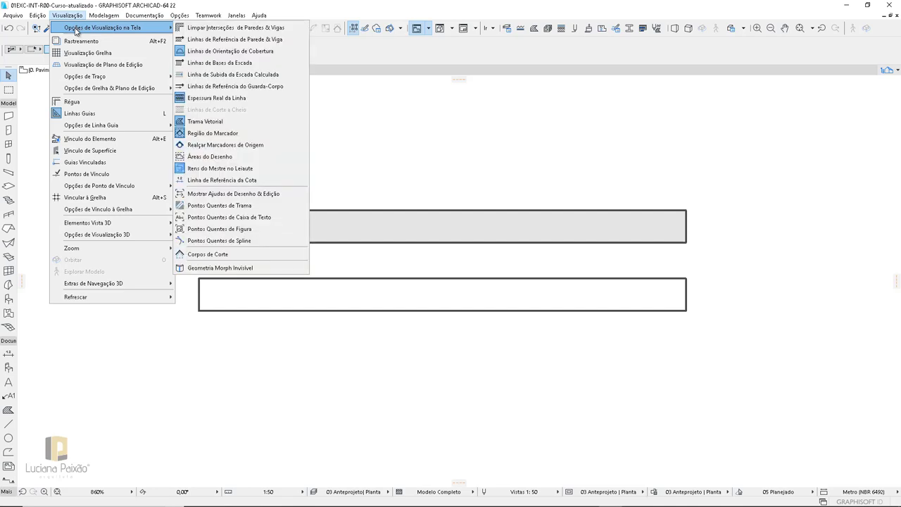
left_click(216, 100)
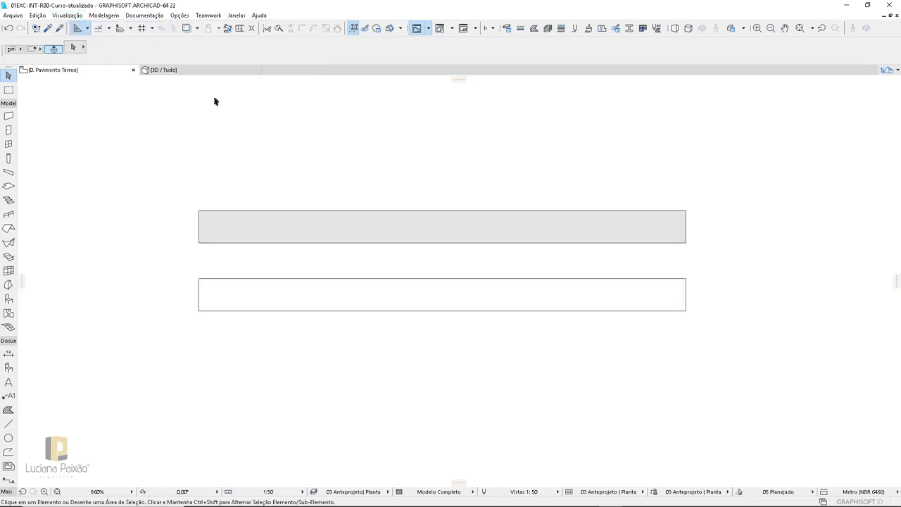
left_click(69, 15)
mouse_move(103, 28)
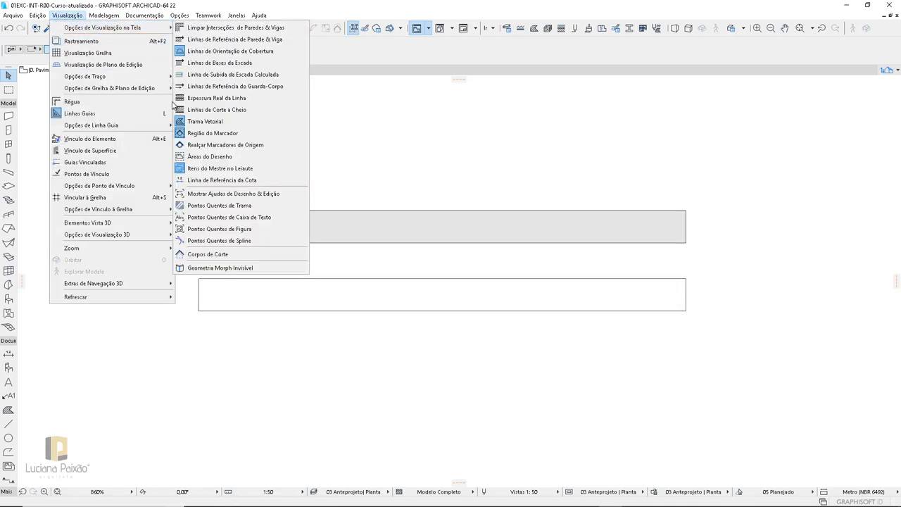
left_click(208, 110)
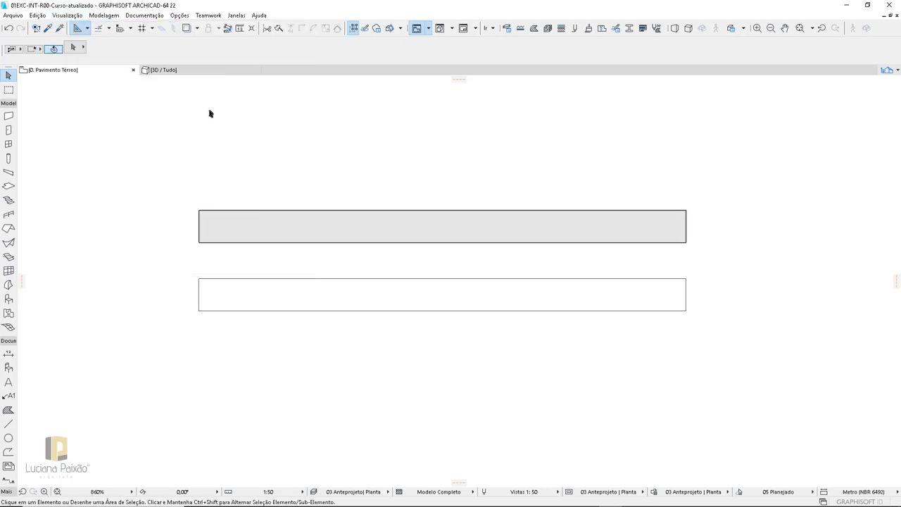
scroll(243, 283, "up", 2)
scroll(243, 284, "up", 1)
scroll(244, 283, "up", 1)
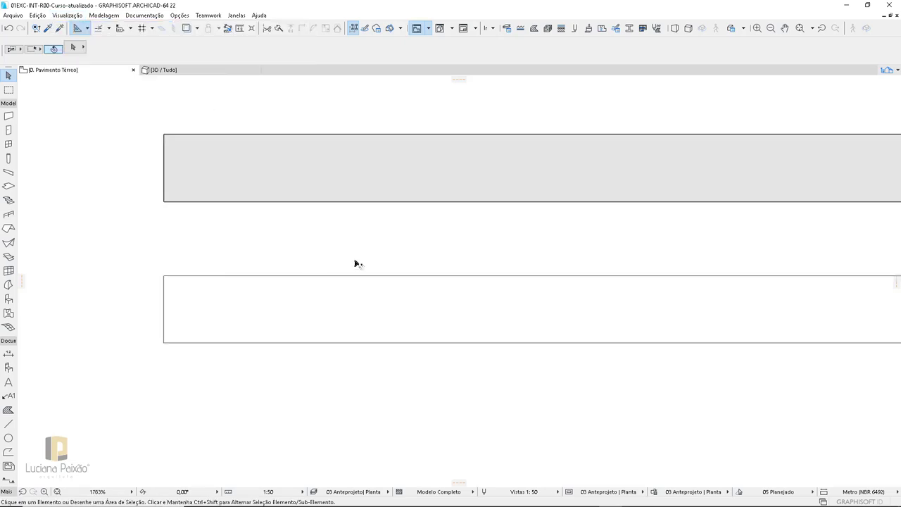
scroll(427, 245, "down", 2)
scroll(342, 169, "up", 2)
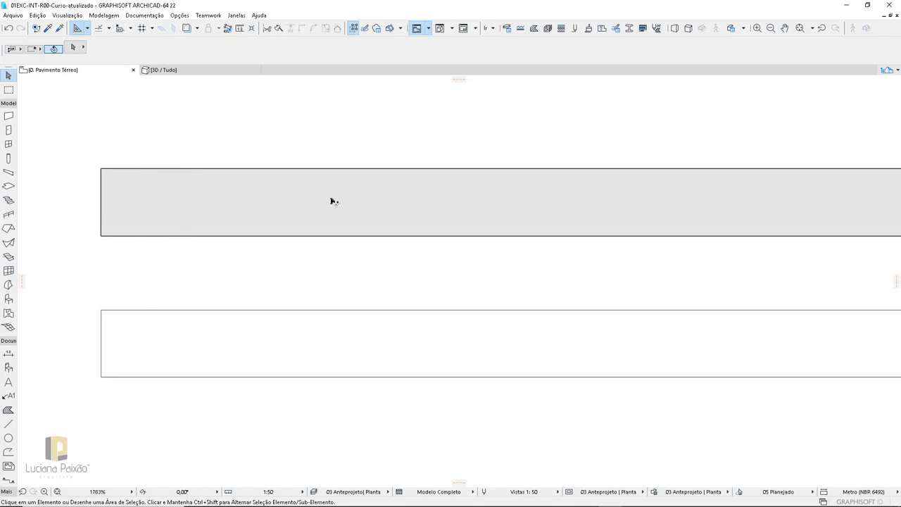
Select each wall in turn to check the upper wall's settings and the lower wall's height.
left_click(521, 191)
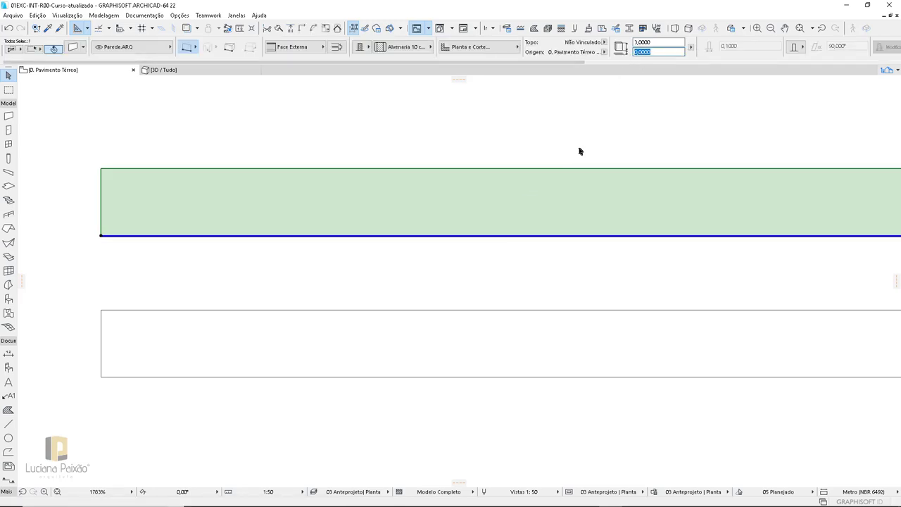
left_click(503, 152)
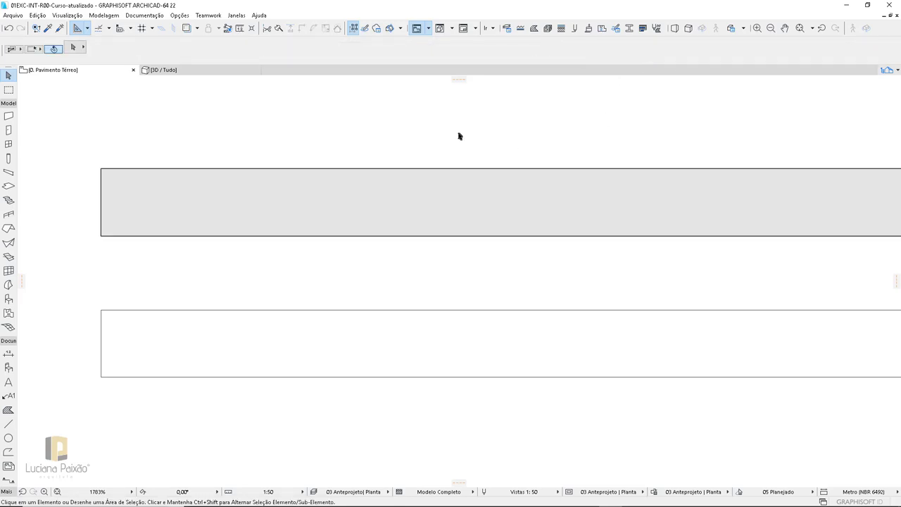
left_click(377, 311)
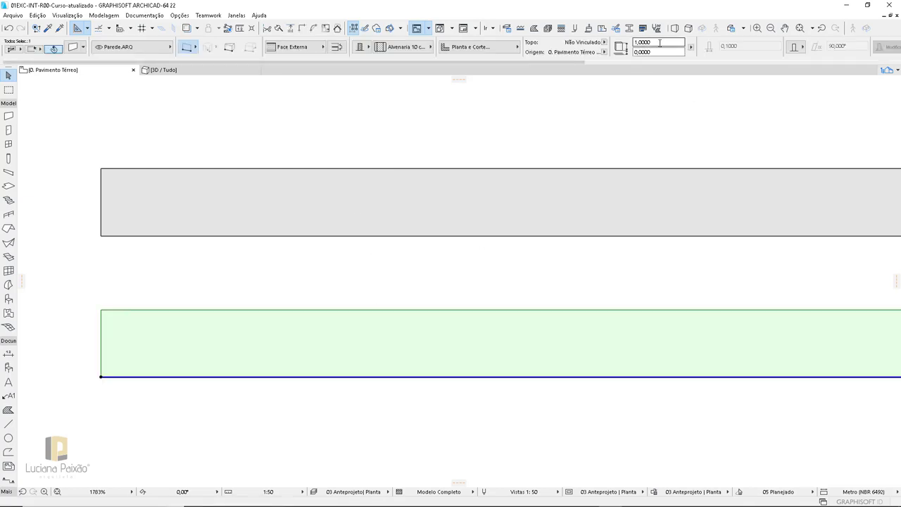
scroll(197, 282, "down", 3)
left_click(733, 306)
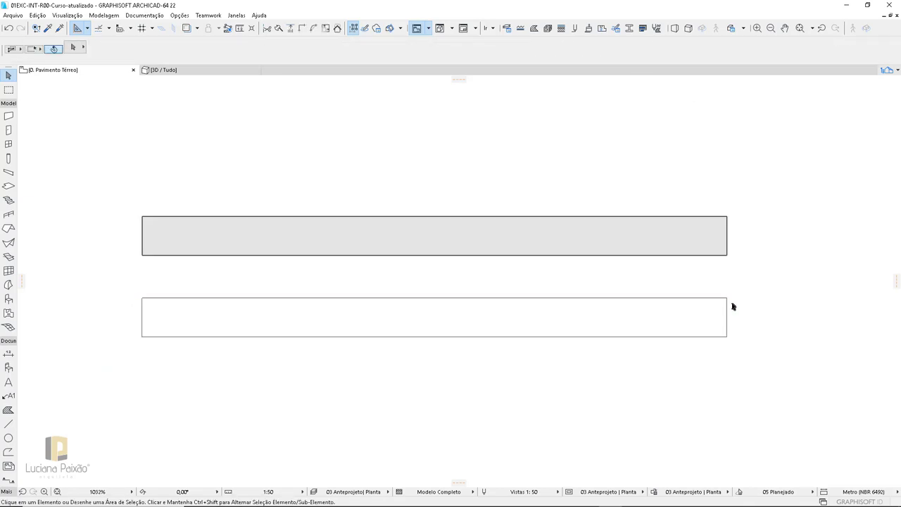
Drag a copy of the upper cut wall to sit above it.
left_click(498, 257)
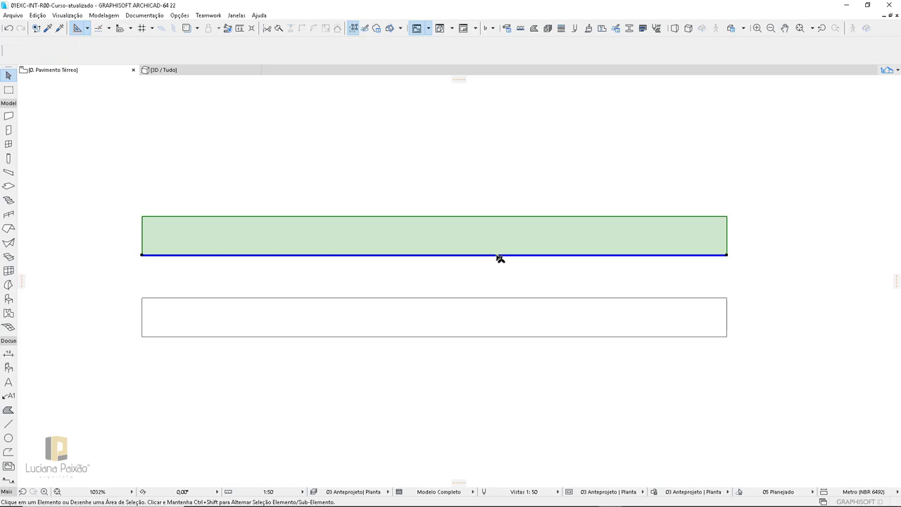
right_click(496, 258)
mouse_move(572, 349)
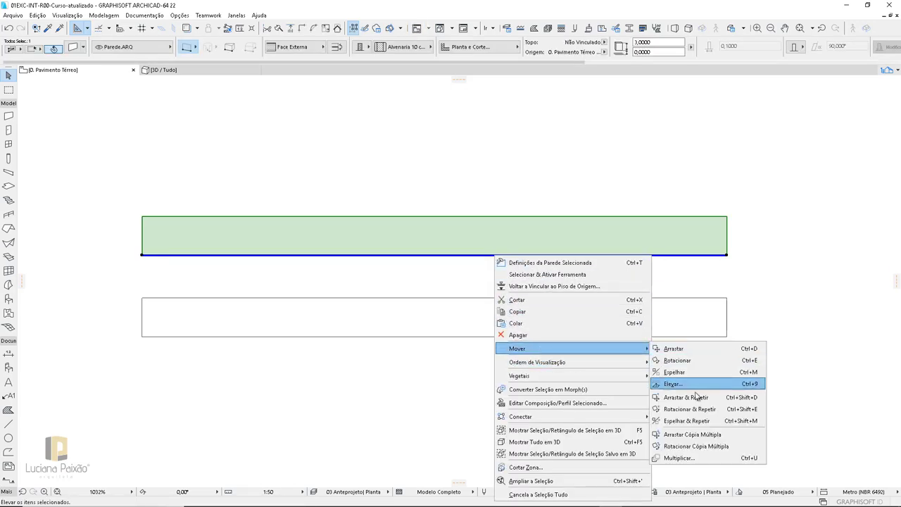
left_click(704, 397)
left_click(529, 255)
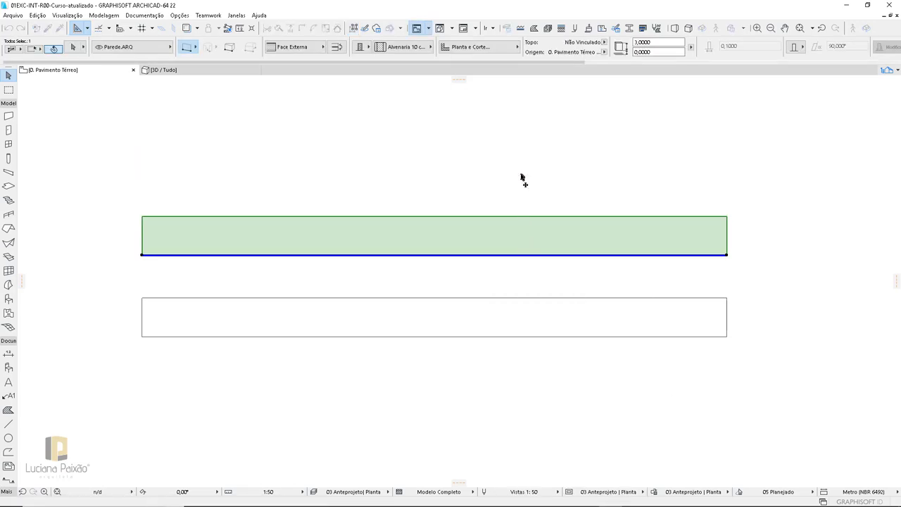
left_click(527, 176)
left_click(606, 208)
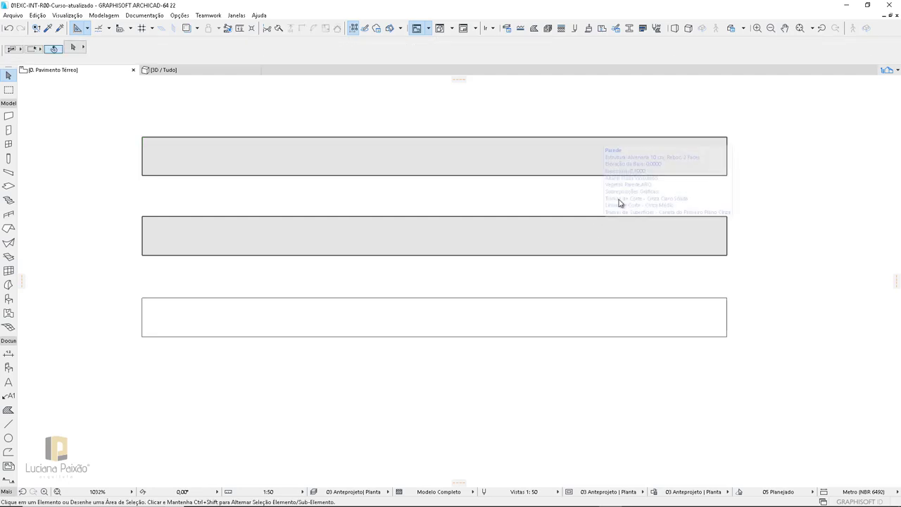
Give the new top wall a 2 m base offset and 1 m height so it draws dashed.
left_click(599, 150)
left_click(658, 51)
type("1")
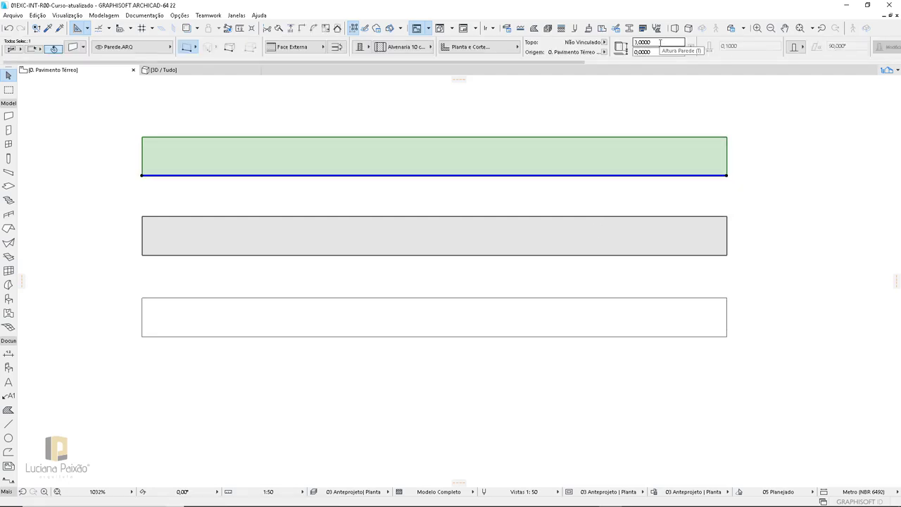
key("Return")
left_click(659, 51)
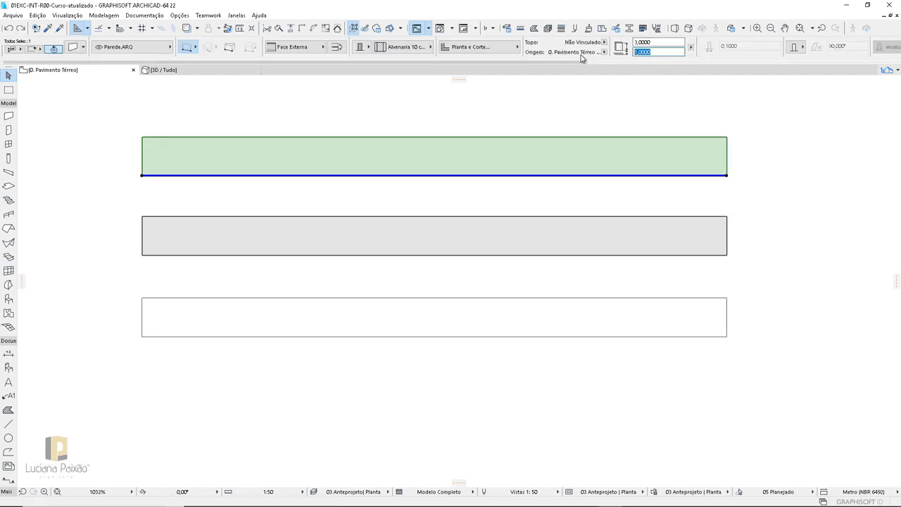
type("2")
key("Tab")
type("1")
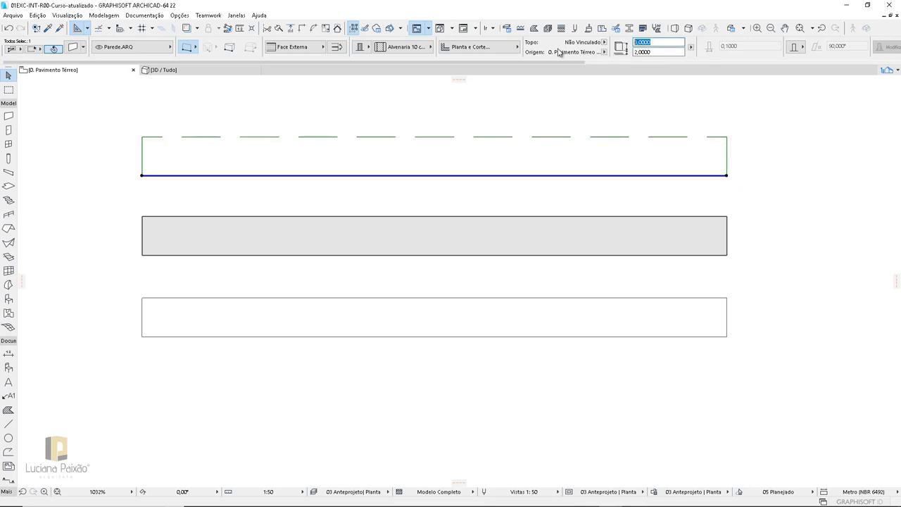
key("Return")
key("Escape")
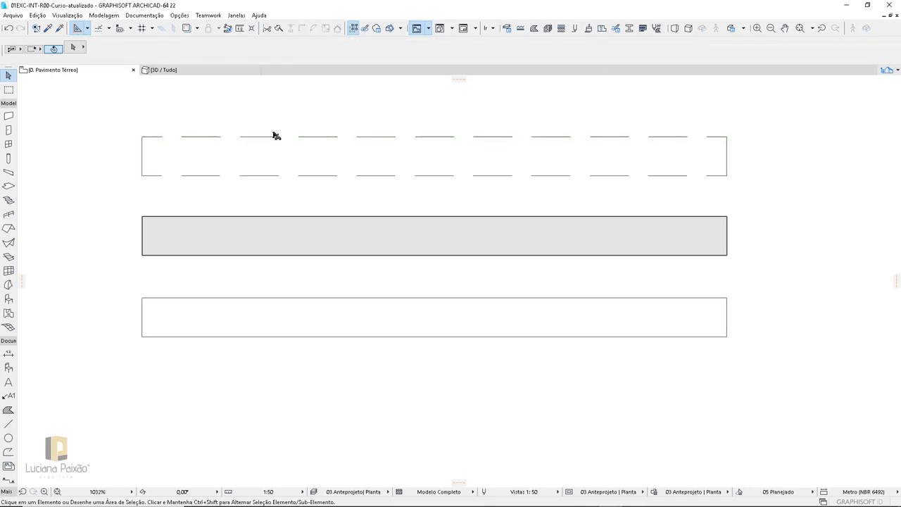
scroll(237, 181, "up", 1)
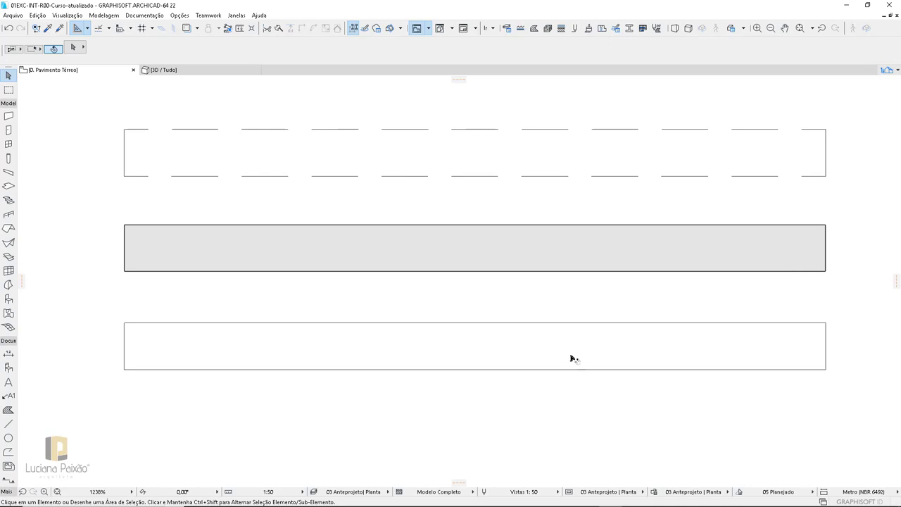
View the stacked walls in 3D, then check the pen set popup while keeping Vistas 1:50.
left_click(203, 71)
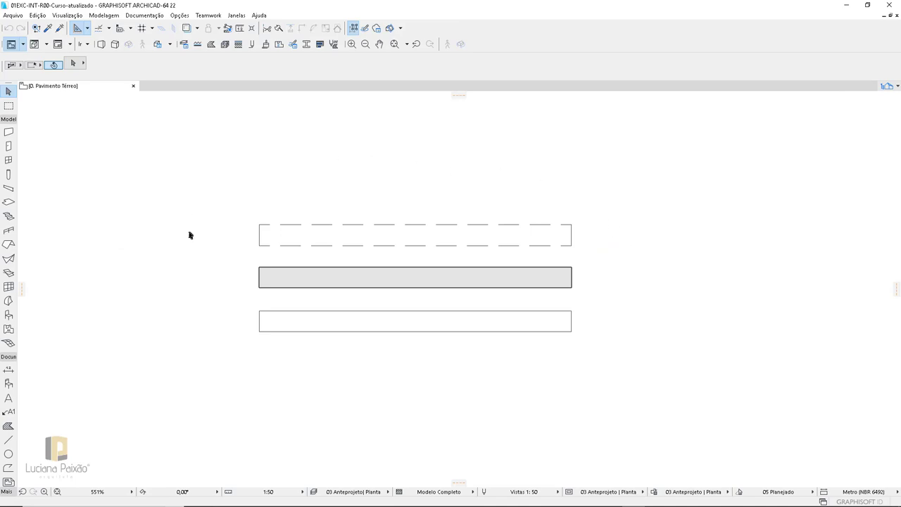
left_click(553, 491)
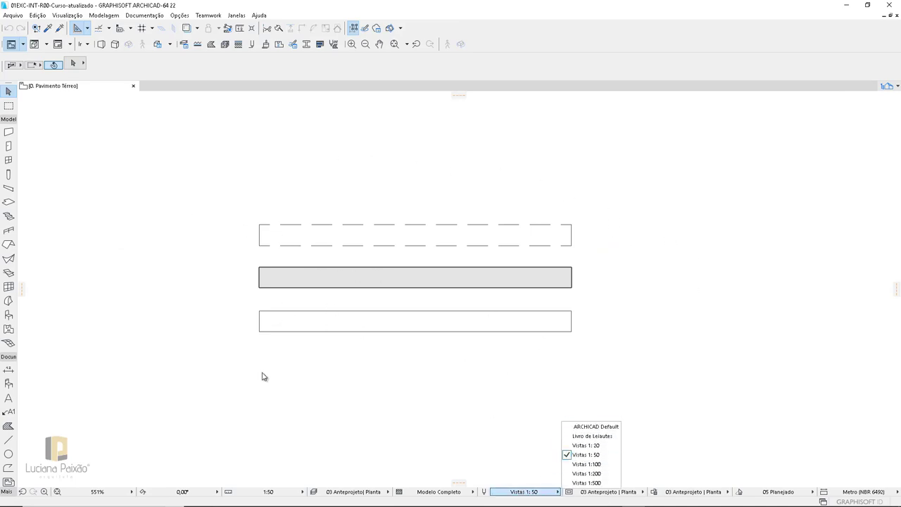
left_click(371, 382)
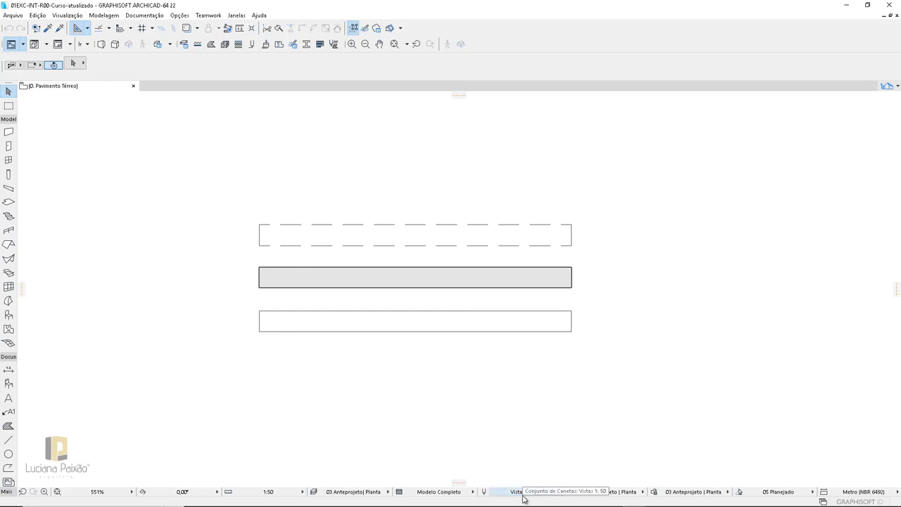
left_click(524, 493)
left_click(675, 370)
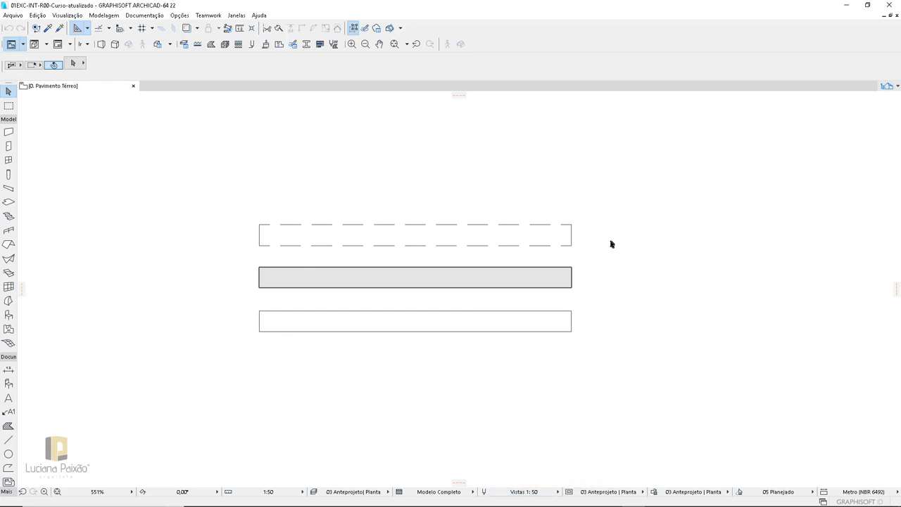